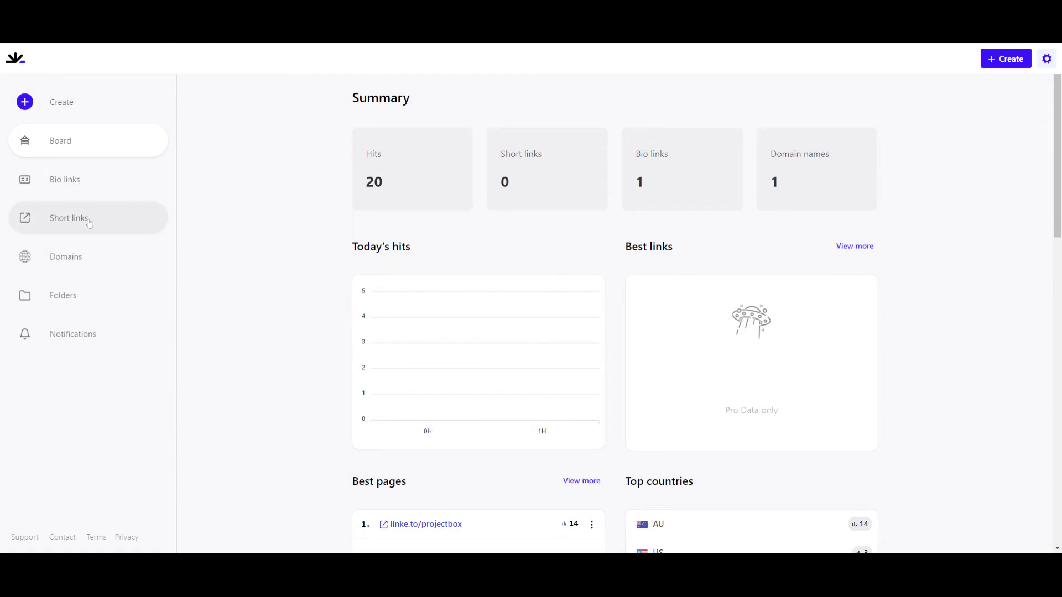
Open and dismiss the Create options, then go to the Bio links list
click(62, 104)
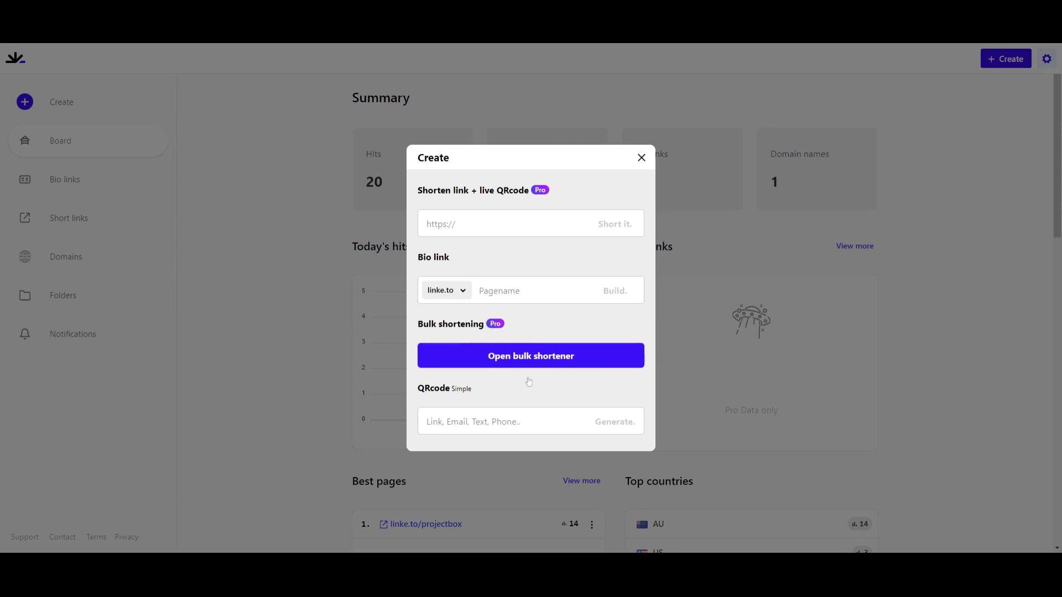
click(642, 159)
click(50, 189)
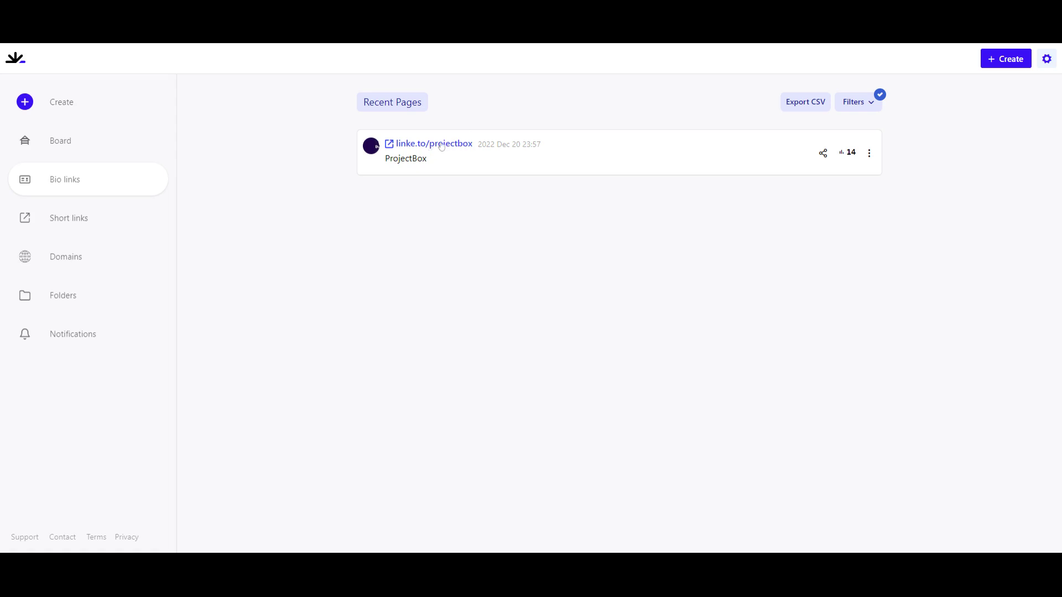
Preview the live linke.to/projectbox page, which raises its count to 15 views
click(434, 144)
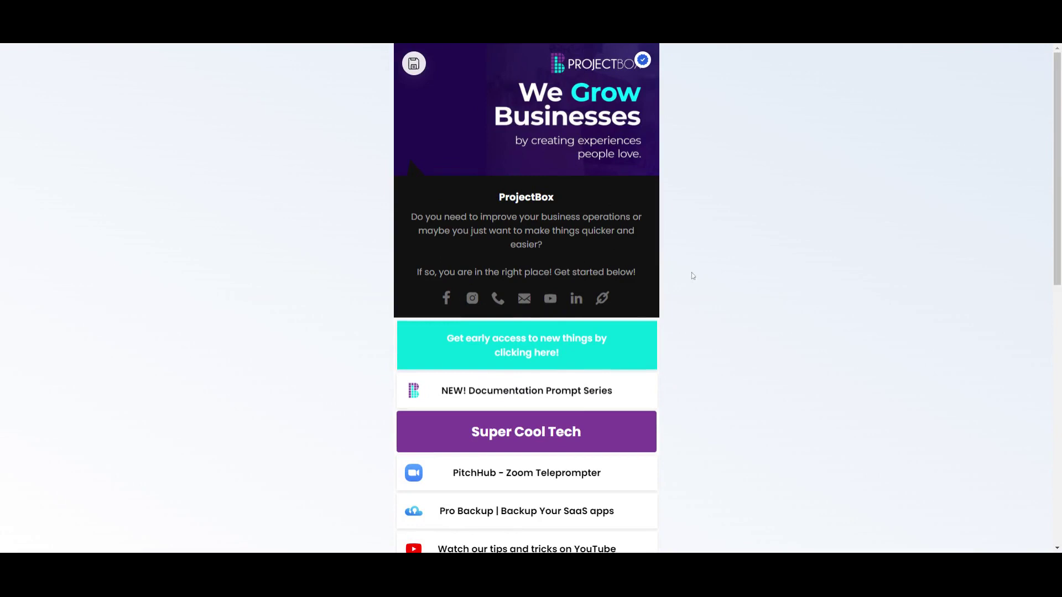
scroll(693, 275, down, 9)
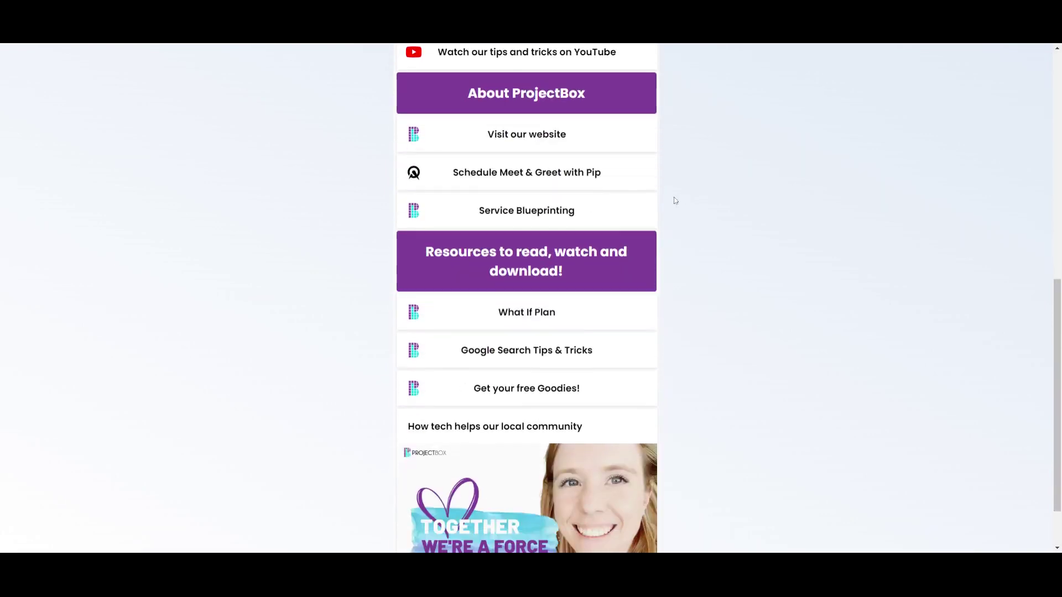
scroll(675, 200, down, 2)
scroll(647, 210, up, 10)
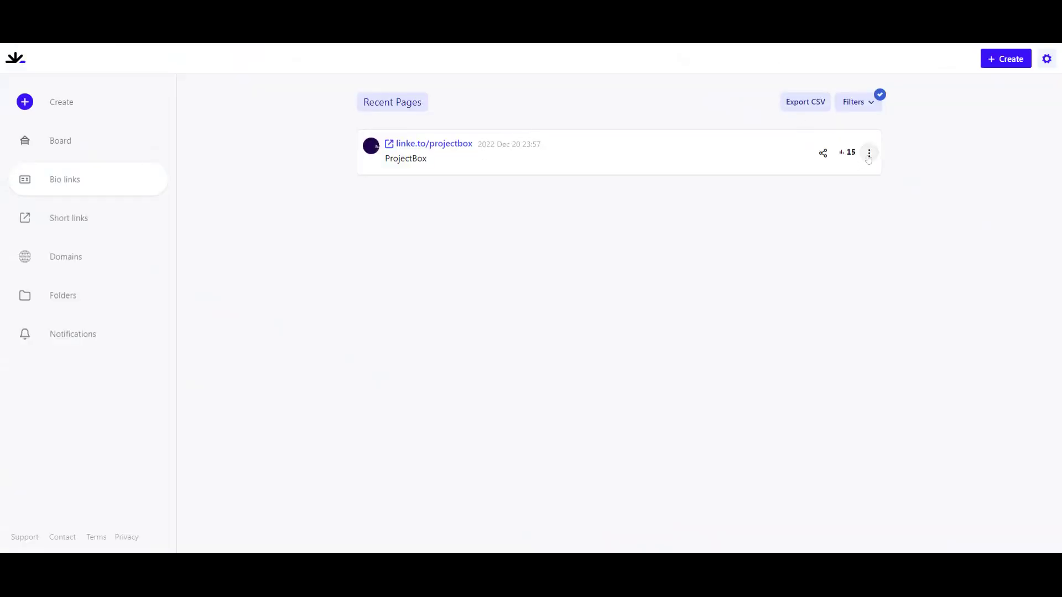
Open the ProjectBox page in the editor and test-drag the Get early access block
click(869, 153)
click(823, 204)
scroll(710, 322, down, 2)
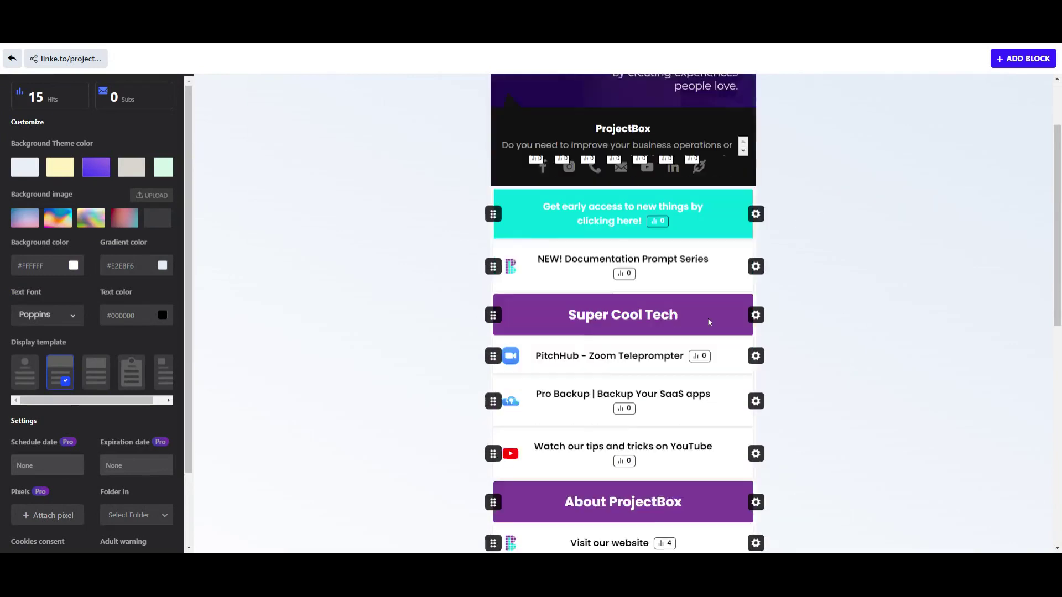
scroll(713, 326, down, 3)
scroll(555, 277, up, 5)
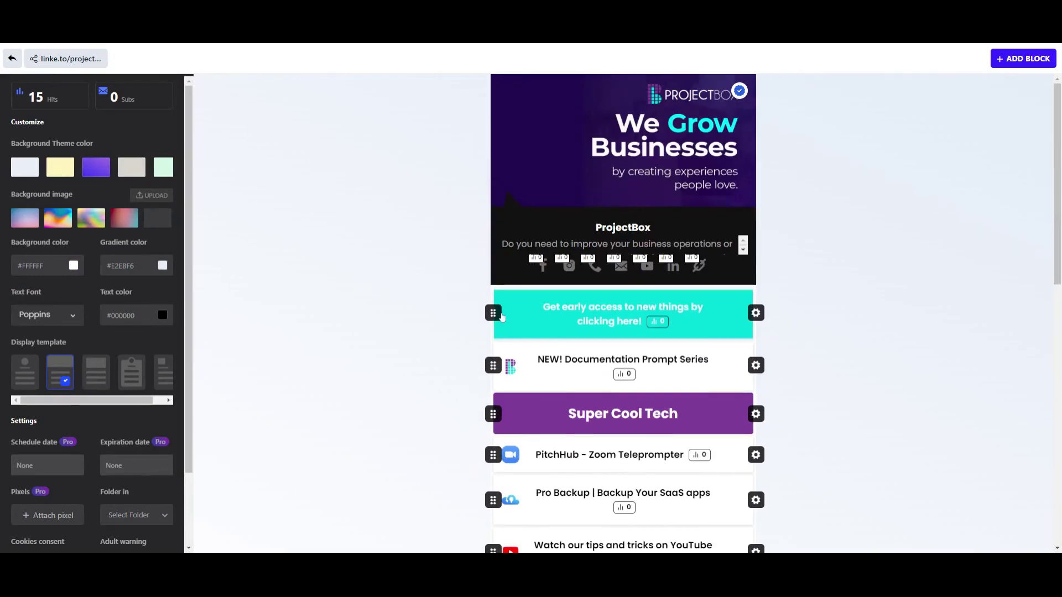
mouse_move(501, 316)
mouse_down()
mouse_move(502, 365)
mouse_move(502, 315)
mouse_up()
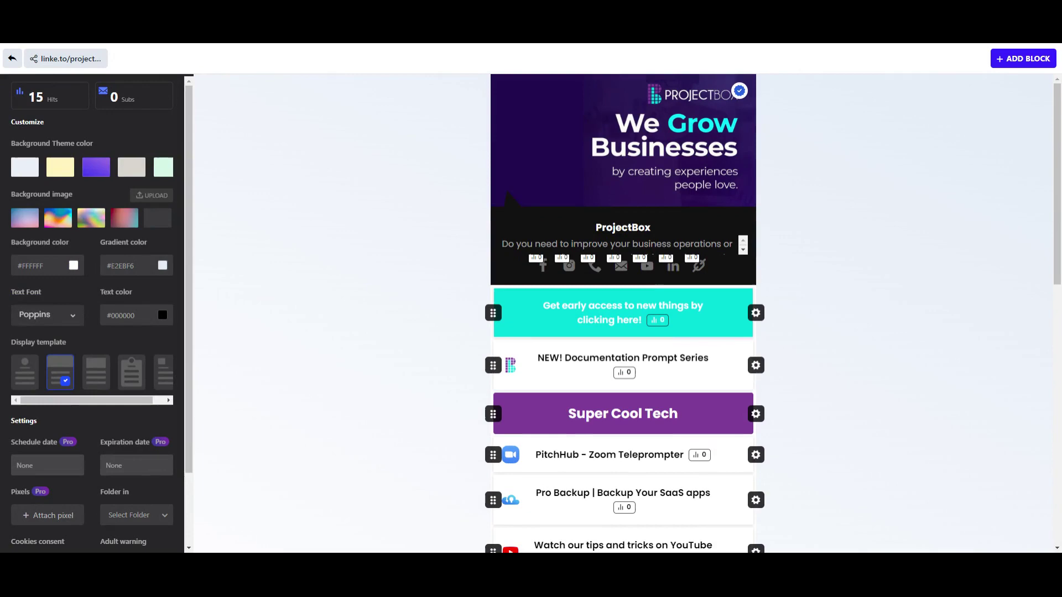
View the Get early access block's analytics and Share dialogs, closing each
click(755, 314)
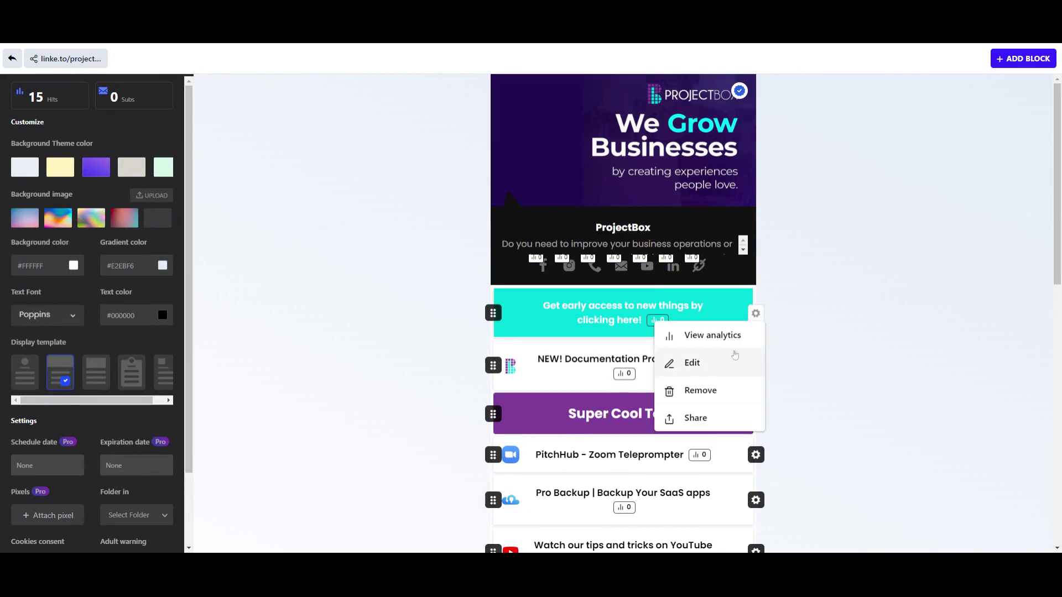
click(730, 339)
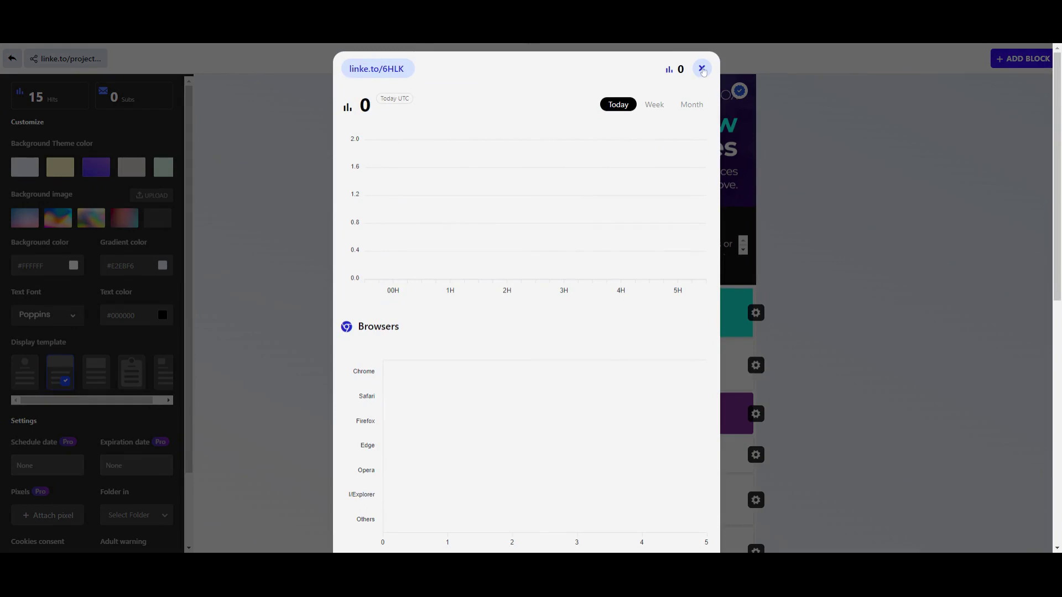
click(702, 69)
click(756, 313)
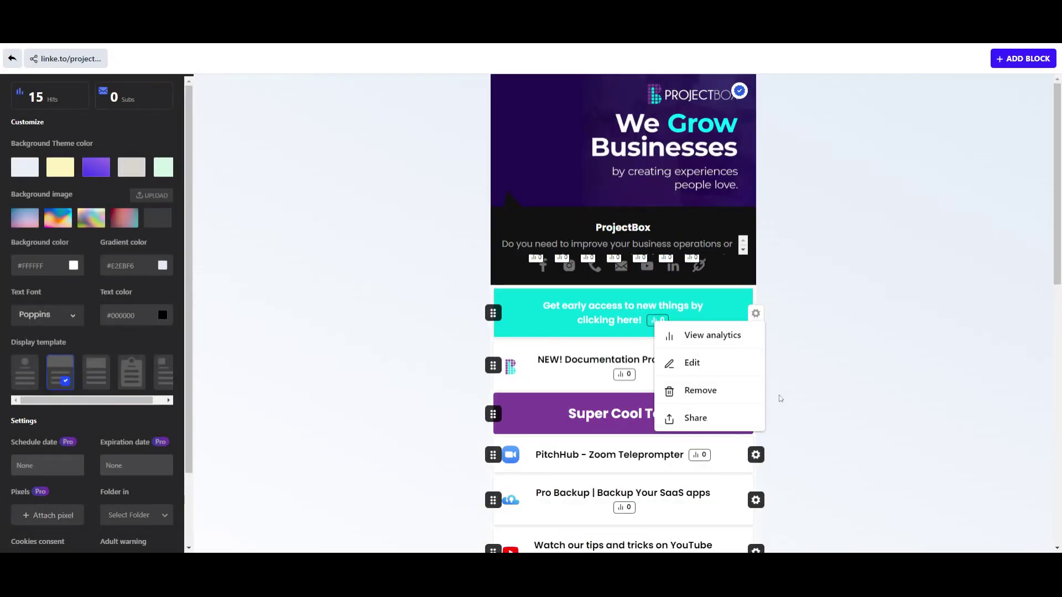
click(694, 419)
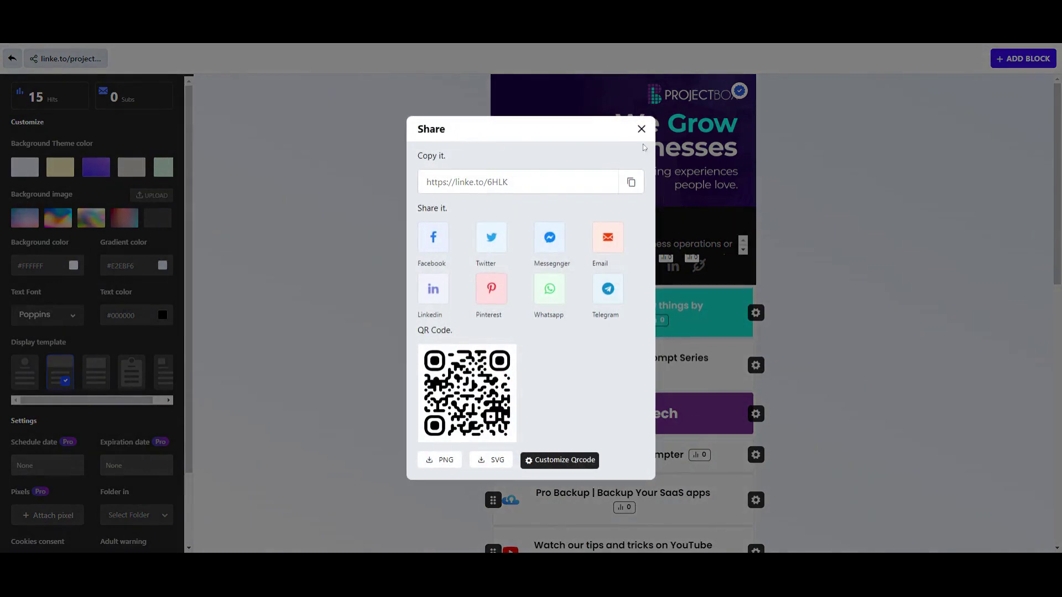
click(641, 128)
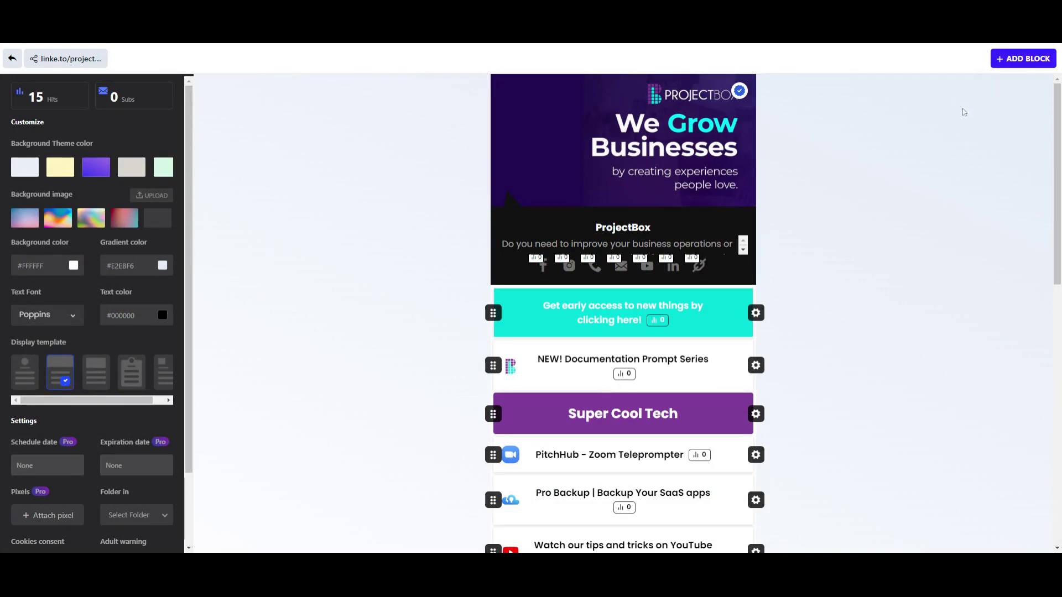
Open Add Block and browse the link, content, donation and integration block types
click(1023, 58)
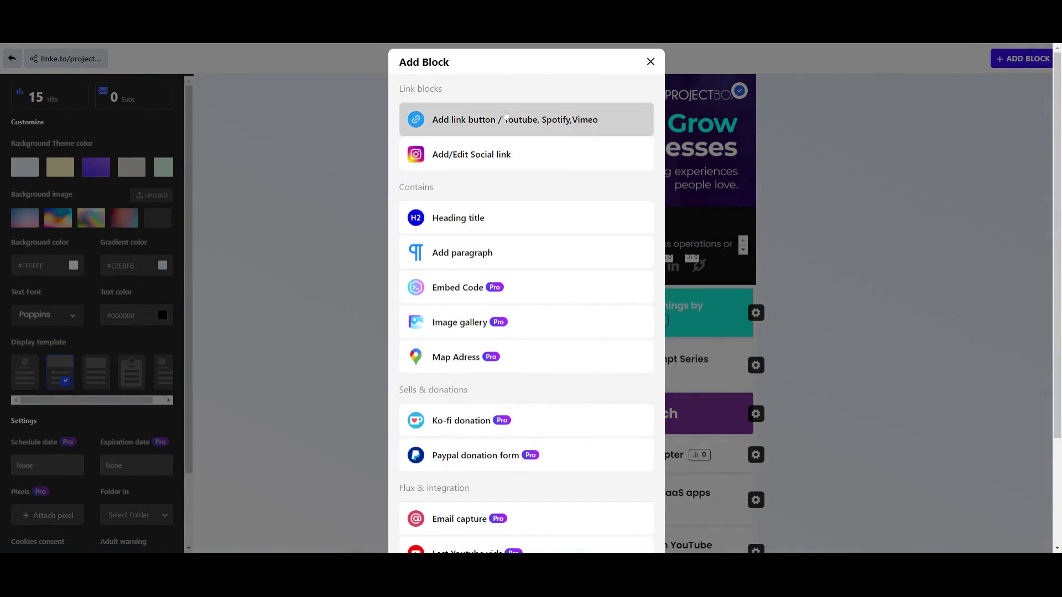
scroll(478, 189, down, 1)
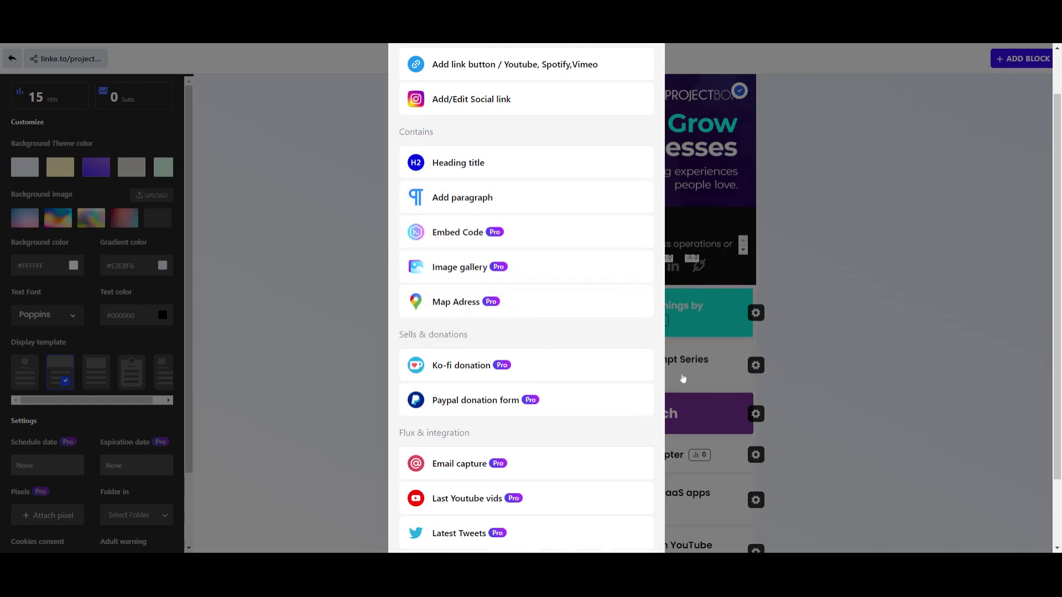
scroll(614, 354, down, 2)
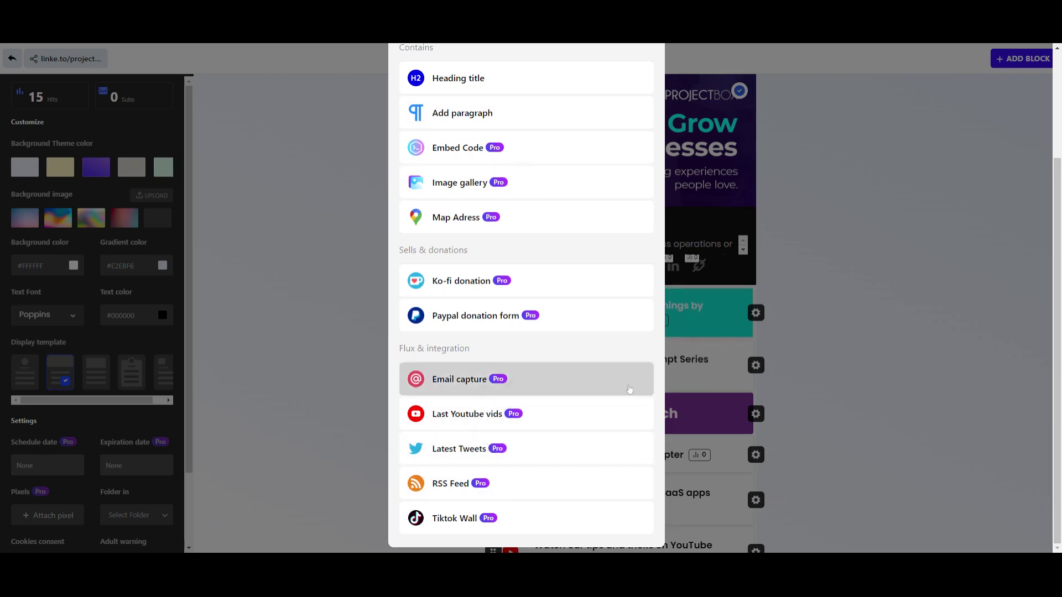
scroll(547, 387, up, 3)
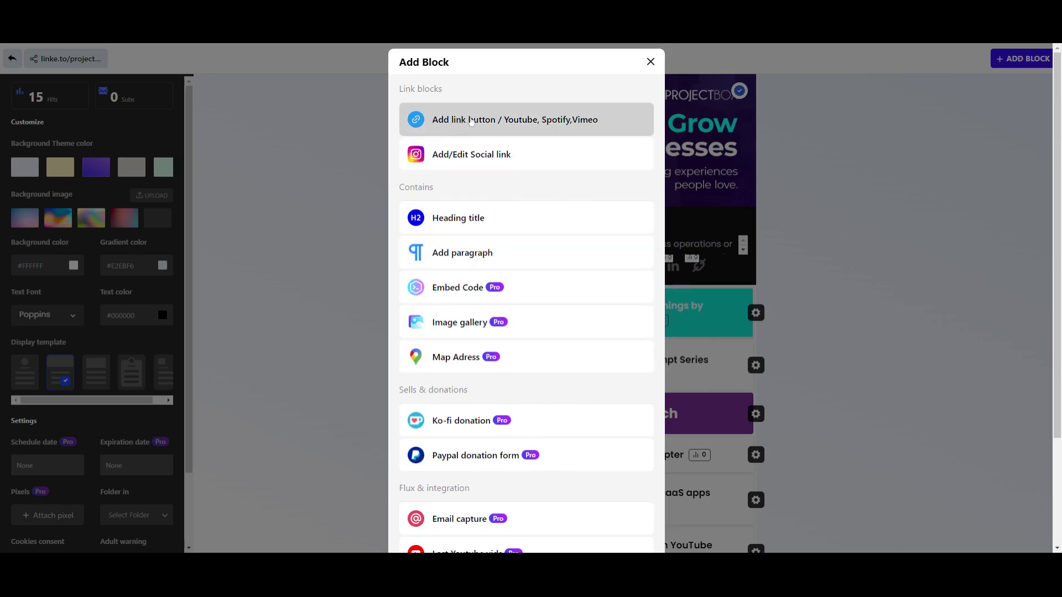
Add a link button block with the Linke AppSumo product URL pasted in
click(470, 121)
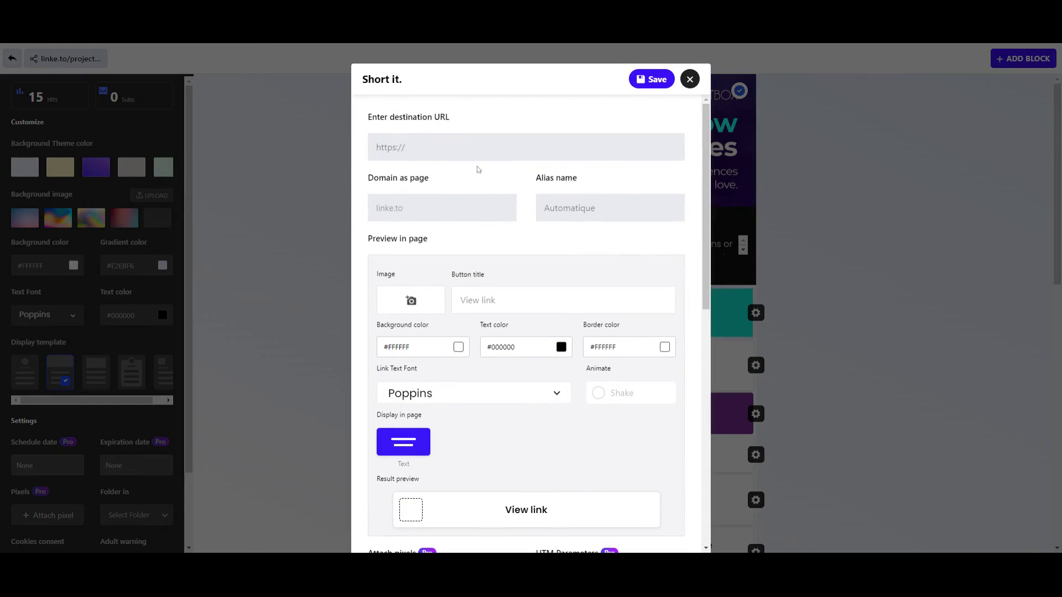
click(473, 126)
text(https://appsumo.com/products/linke/)
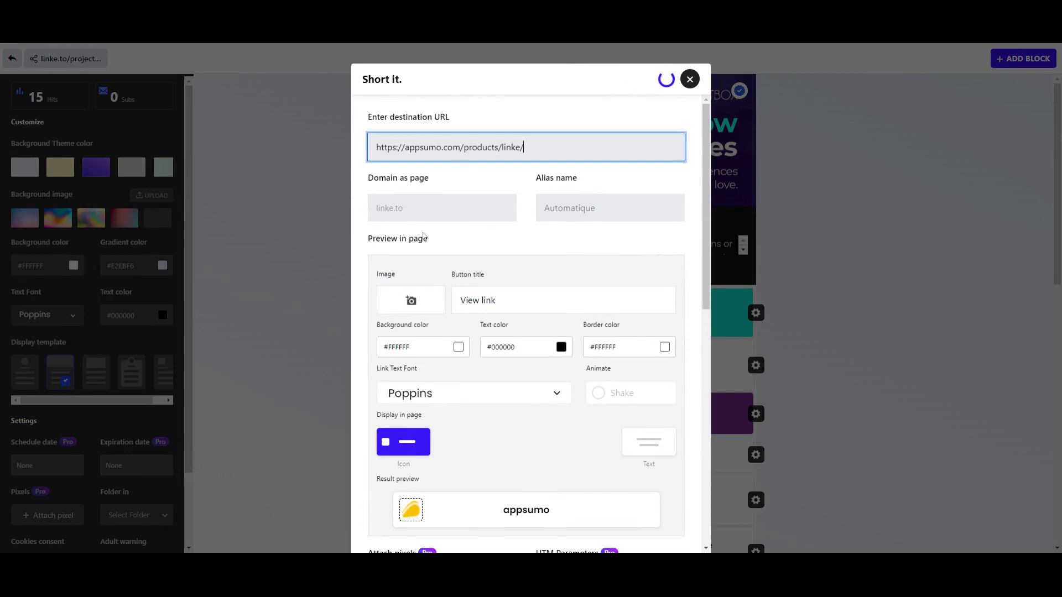
scroll(574, 290, down, 2)
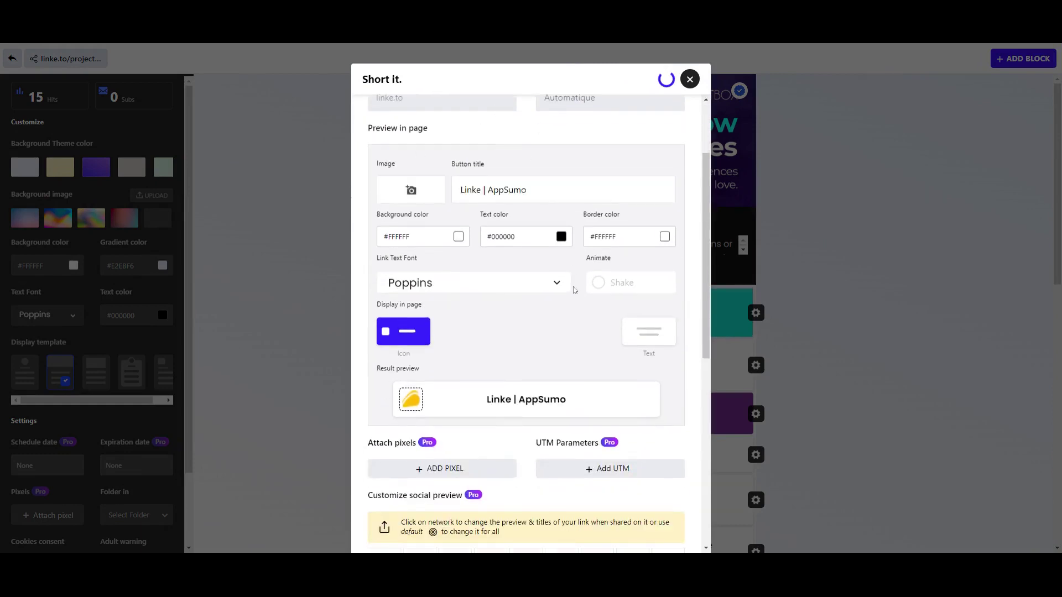
scroll(574, 290, up, 2)
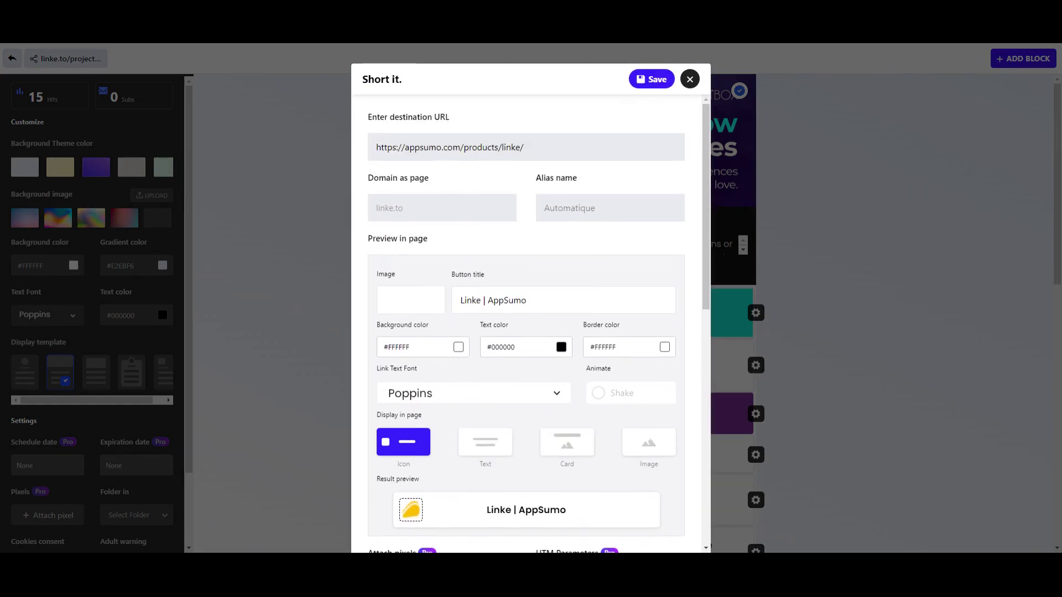
scroll(437, 233, down, 1)
scroll(409, 216, down, 1)
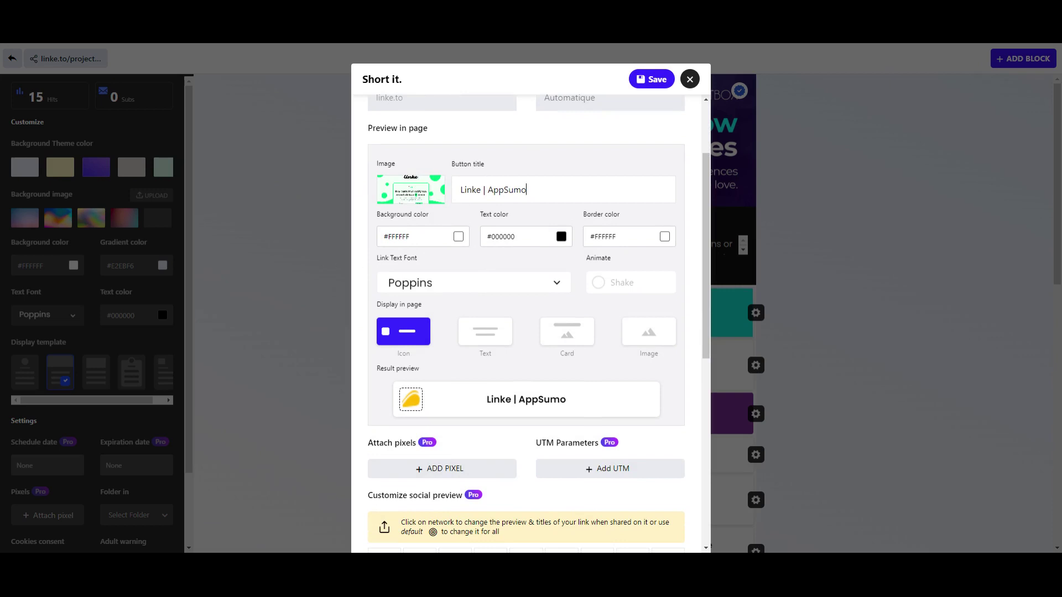
Retitle the button from 'Linke | AppSumo' to 'Check out Linke here!'
key(ctrl+a)
text(Check o)
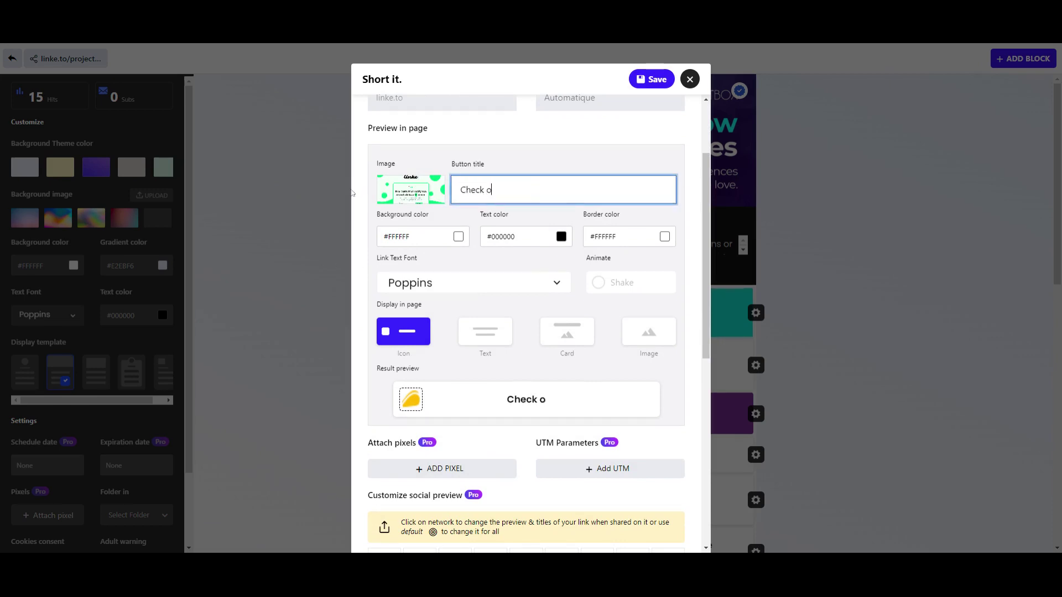
text(ut l)
key(BackSpace)
text(Linke)
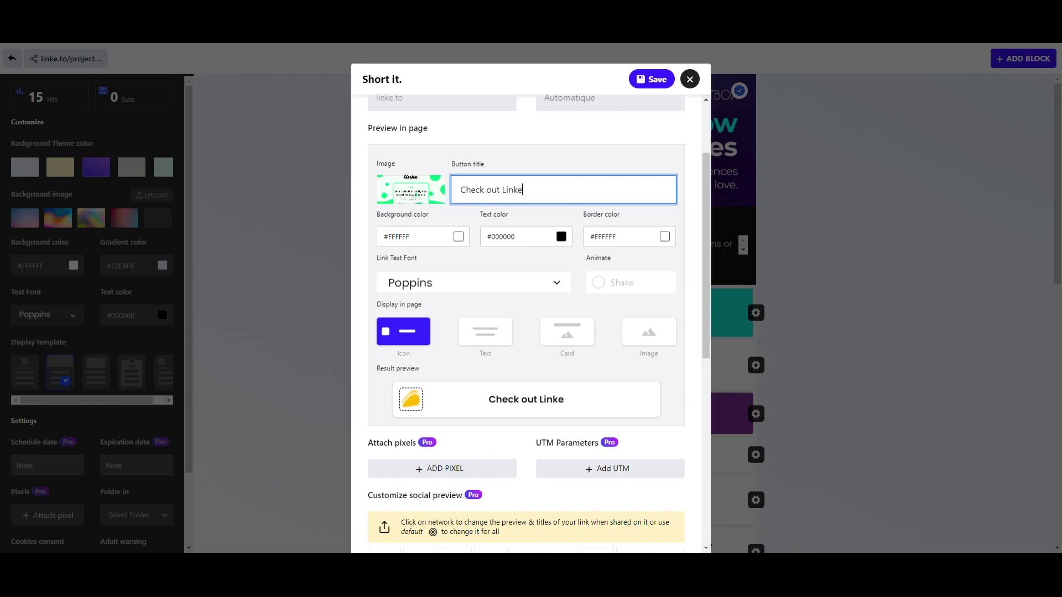
text( here!)
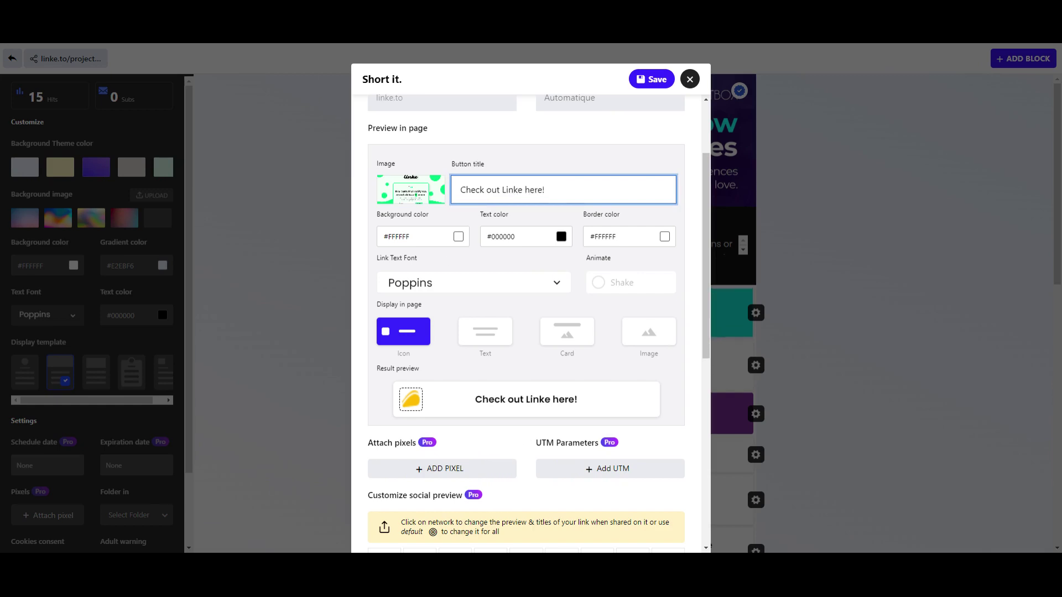
Set background colour #7F3F98 and pinkish-grey #B89F9F text colour
click(410, 236)
key(ctrl+a)
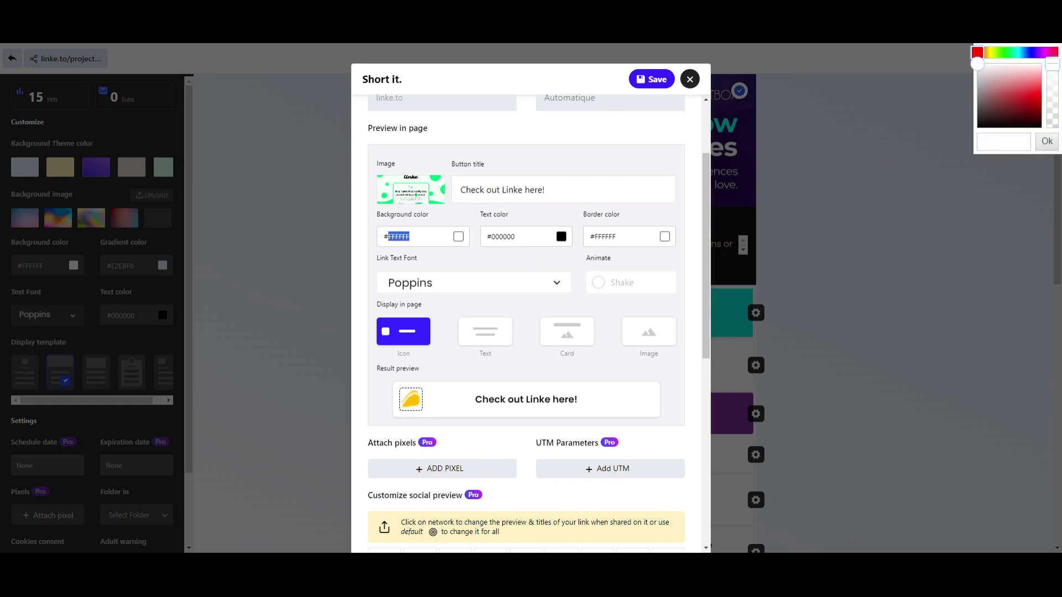
text(#7F3F98)
key(Tab)
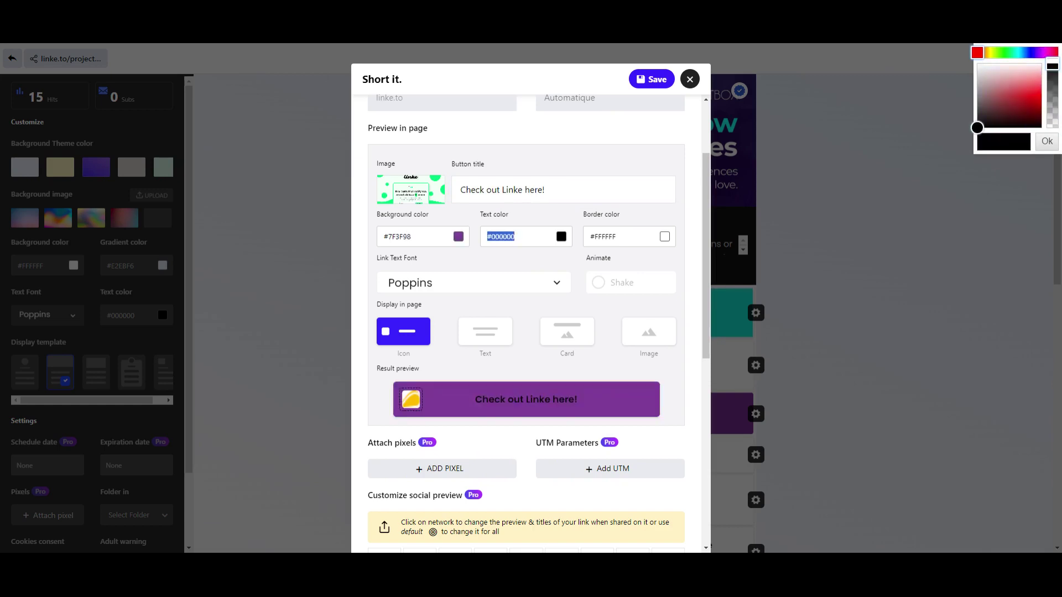
text(FFFFFF)
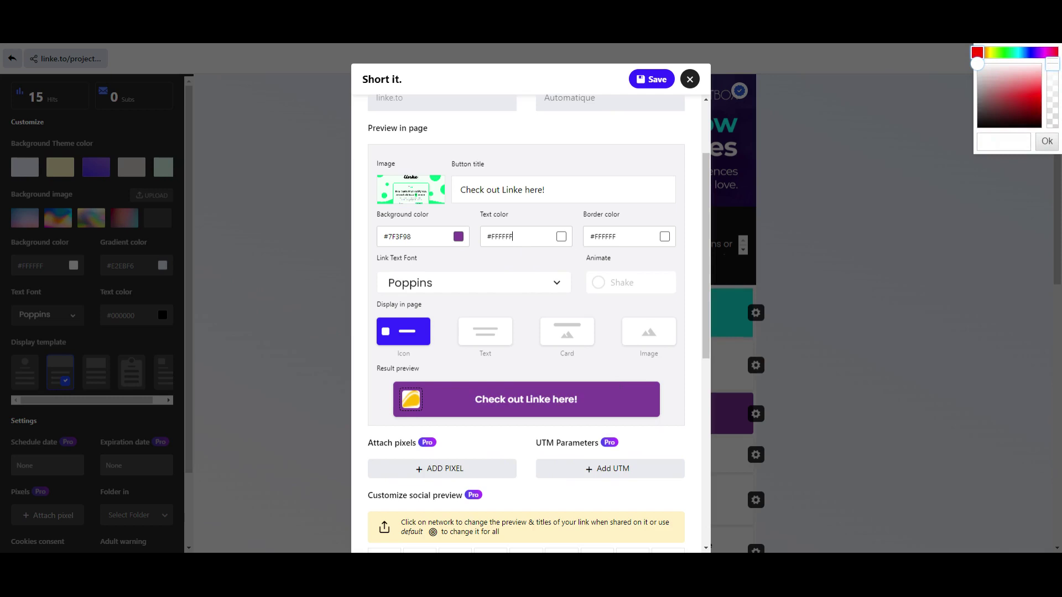
mouse_move(1009, 112)
mouse_down()
mouse_move(995, 109)
mouse_move(987, 84)
mouse_up()
click(1019, 47)
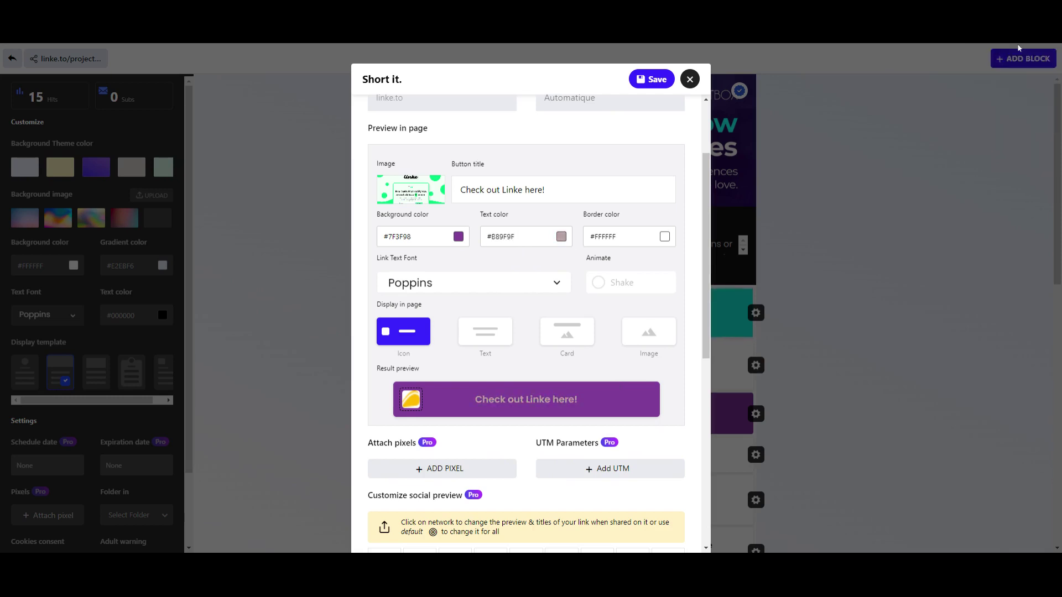
Look at the Link Text Font list without changing the font
scroll(530, 312, down, 1)
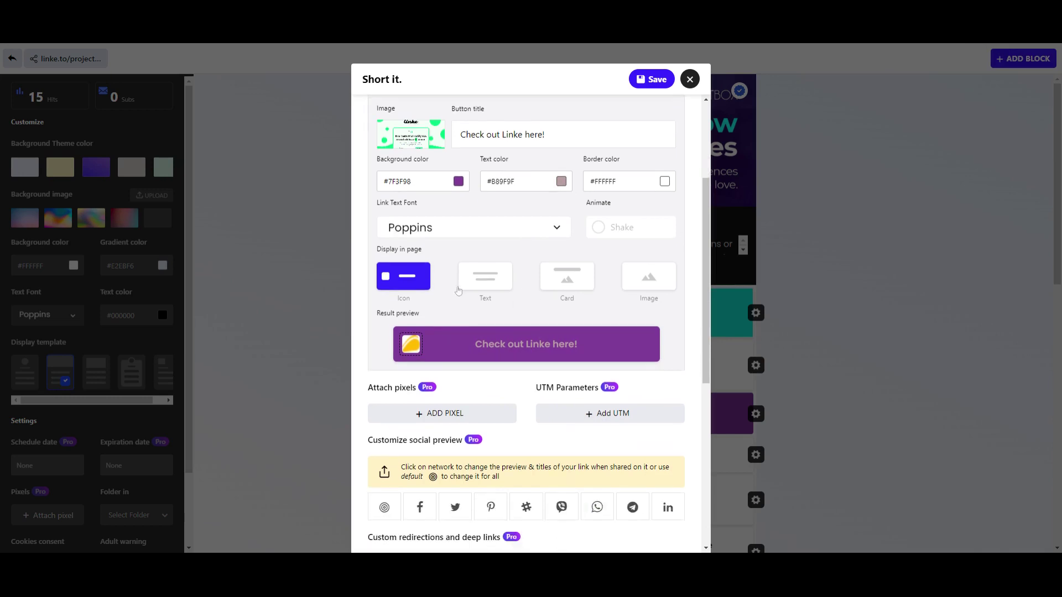
click(387, 229)
click(372, 229)
scroll(478, 256, up, 3)
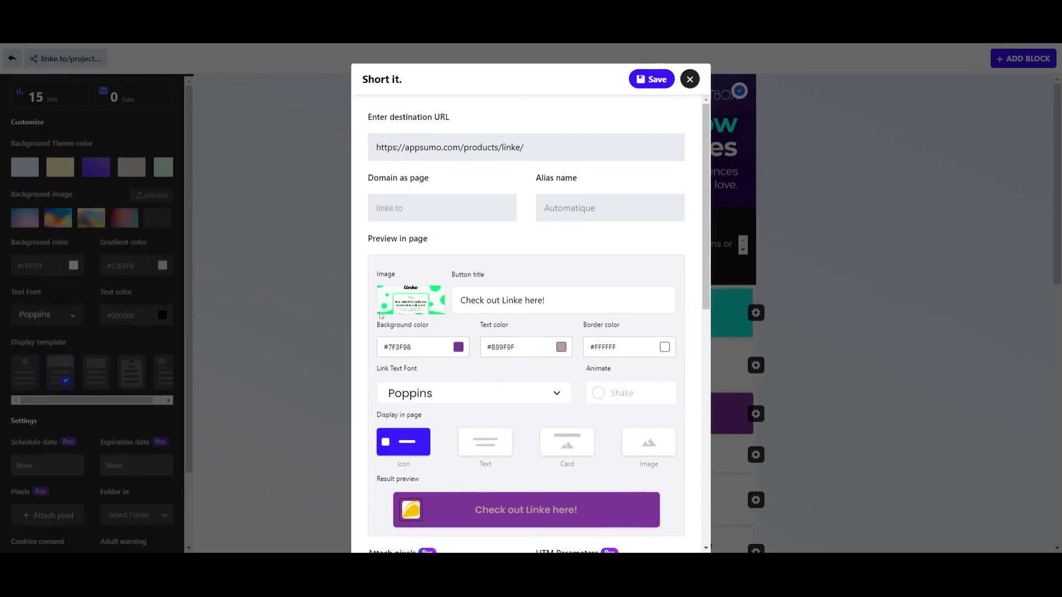
scroll(382, 315, down, 1)
scroll(522, 310, down, 2)
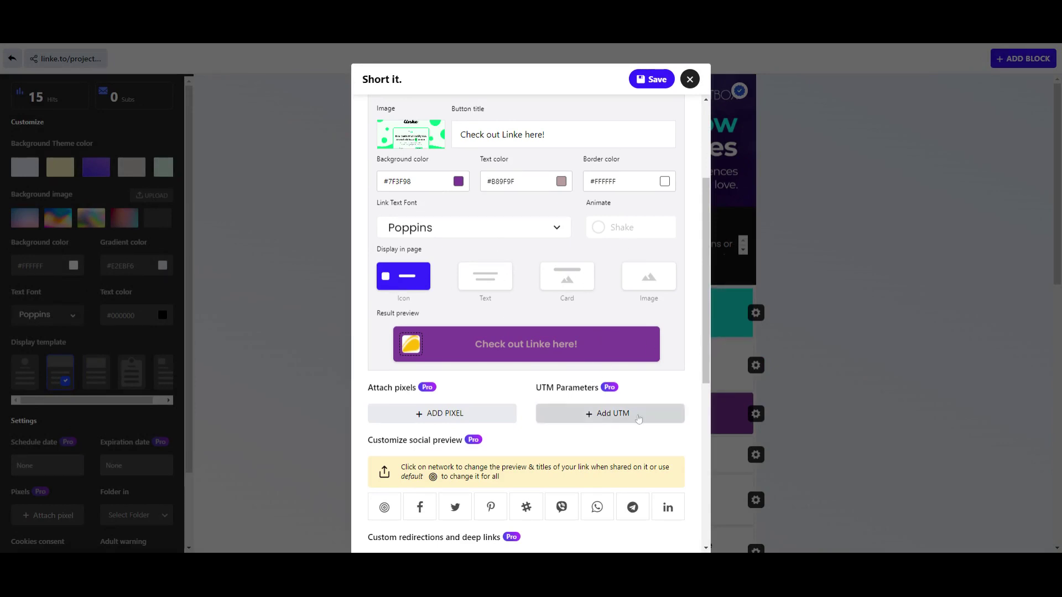
Try Text, Image and Icon display options, settling on Card display
click(494, 281)
click(576, 277)
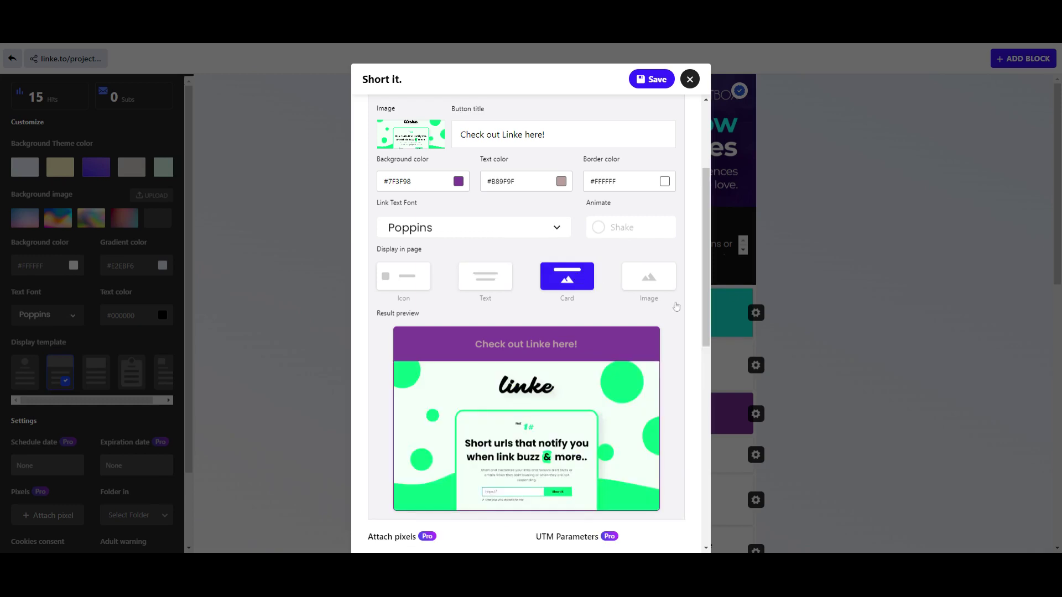
scroll(676, 306, down, 2)
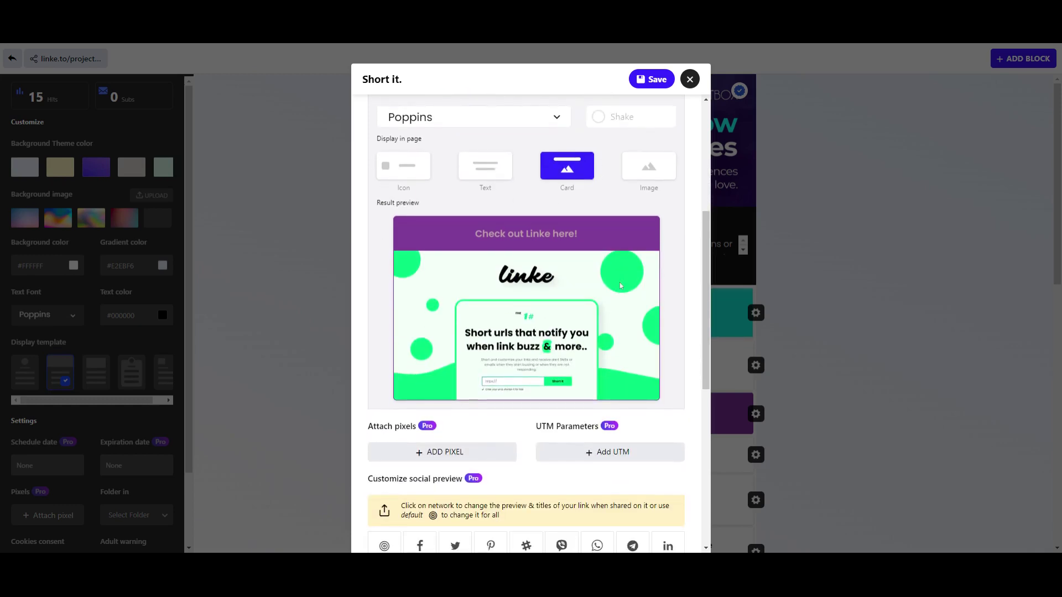
click(648, 178)
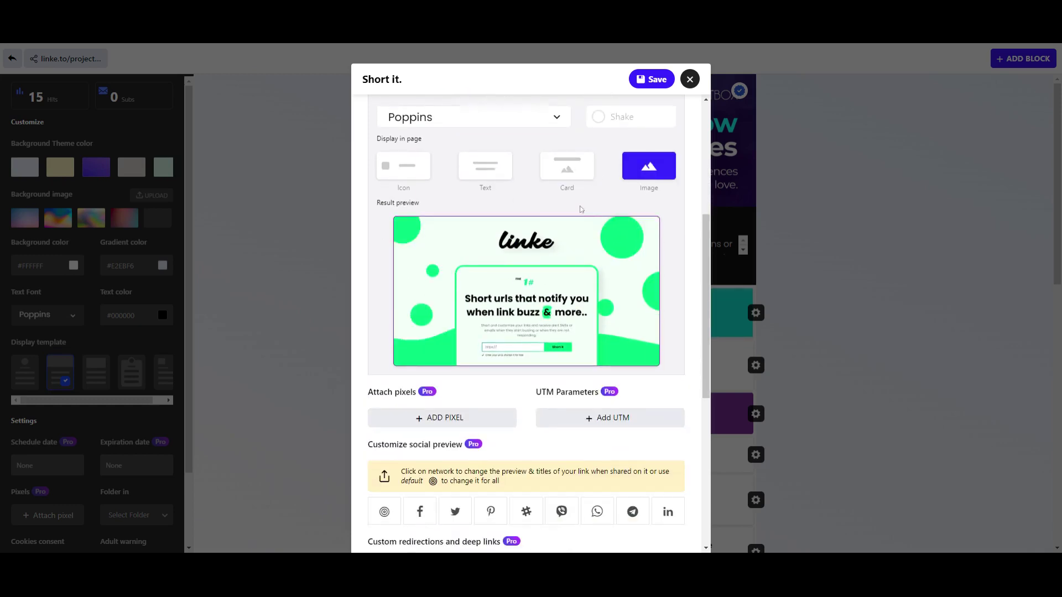
click(404, 166)
scroll(399, 169, up, 1)
scroll(572, 220, down, 3)
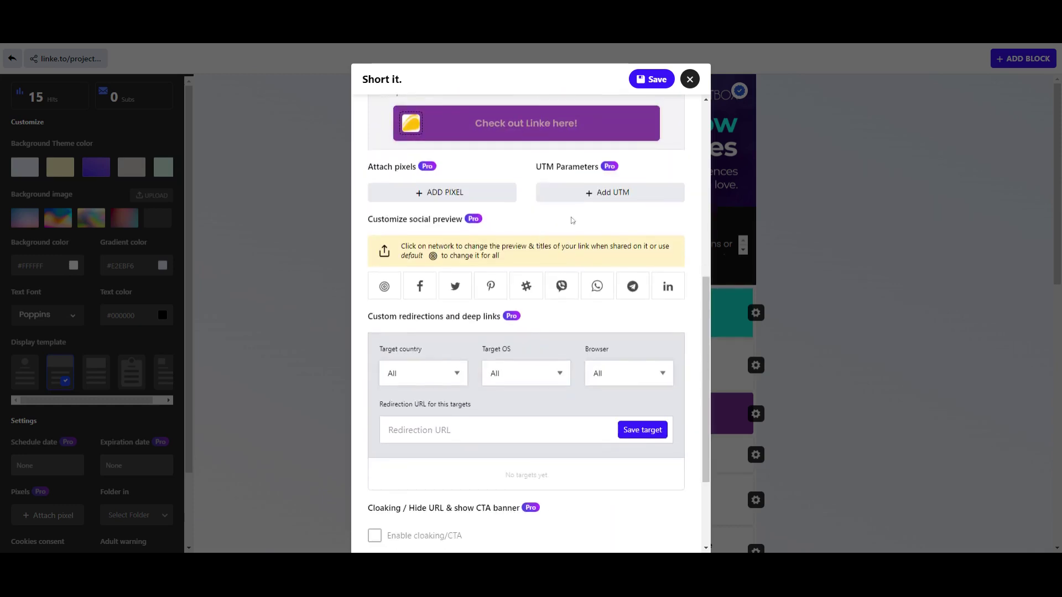
scroll(645, 187, up, 5)
click(577, 279)
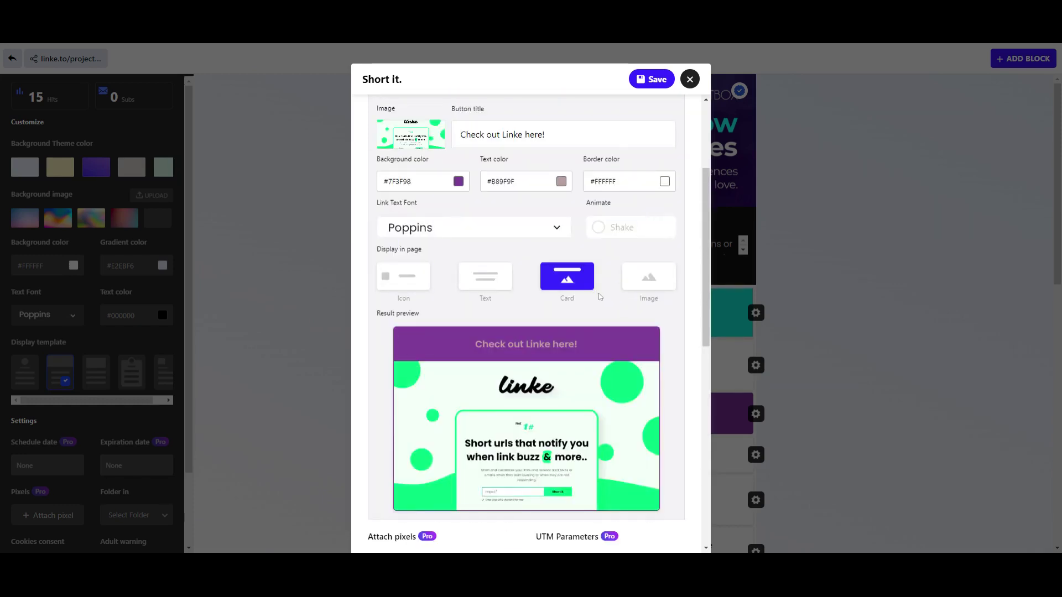
click(665, 284)
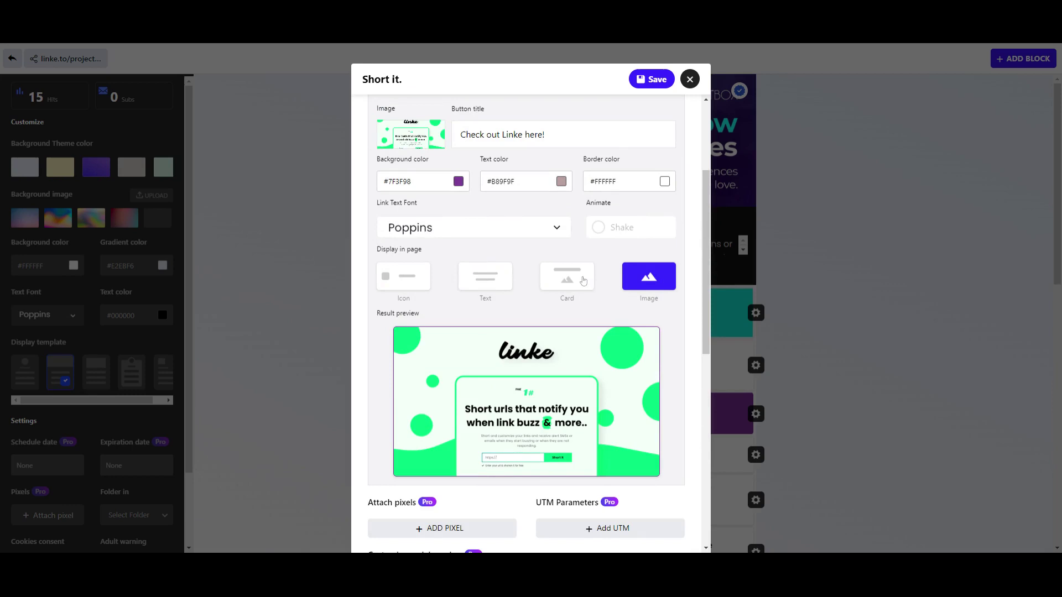
click(583, 282)
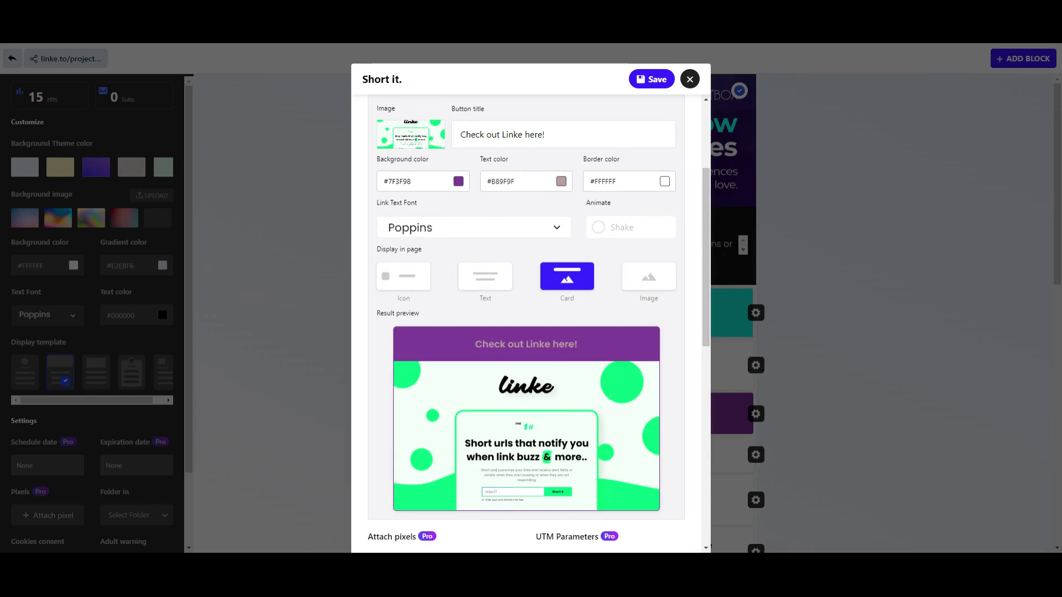
Change the card's text colour back to white #FFFFFF and review the remaining settings
click(509, 182)
text(#FFFFFF)
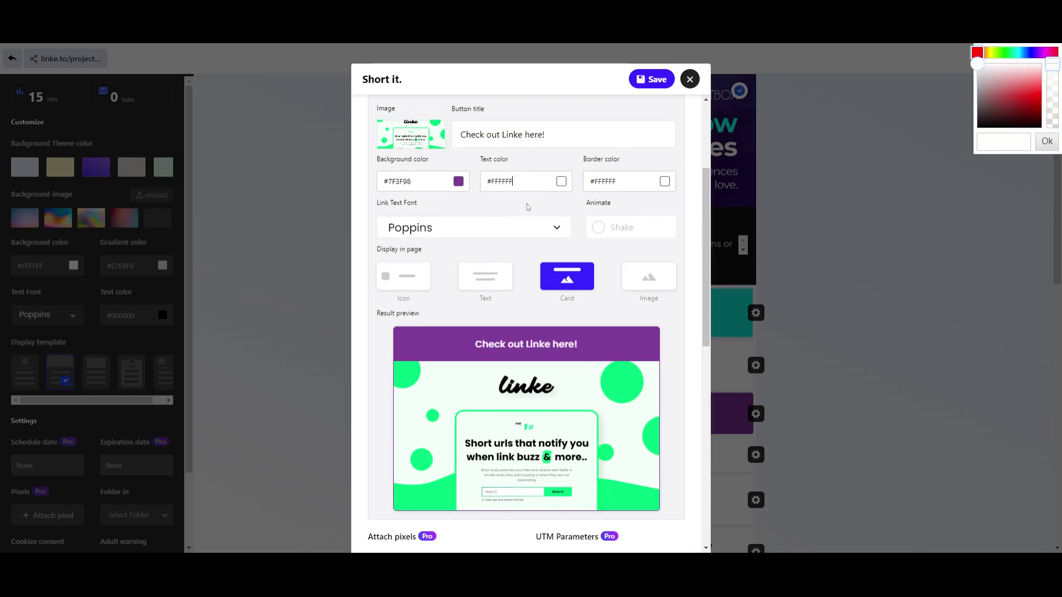
click(527, 206)
scroll(618, 335, down, 5)
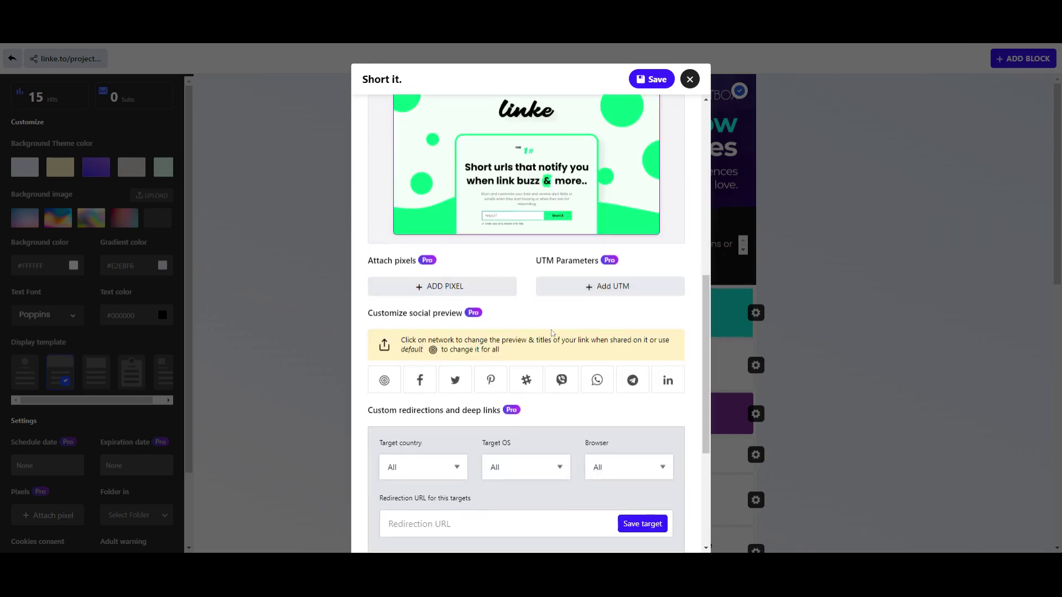
scroll(467, 387, down, 1)
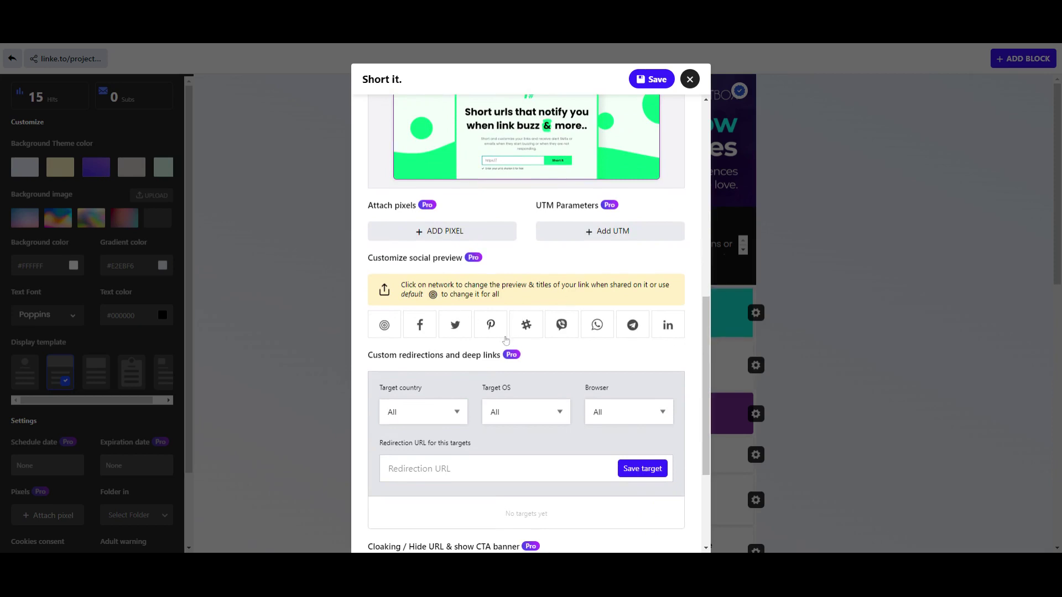
scroll(581, 397, down, 3)
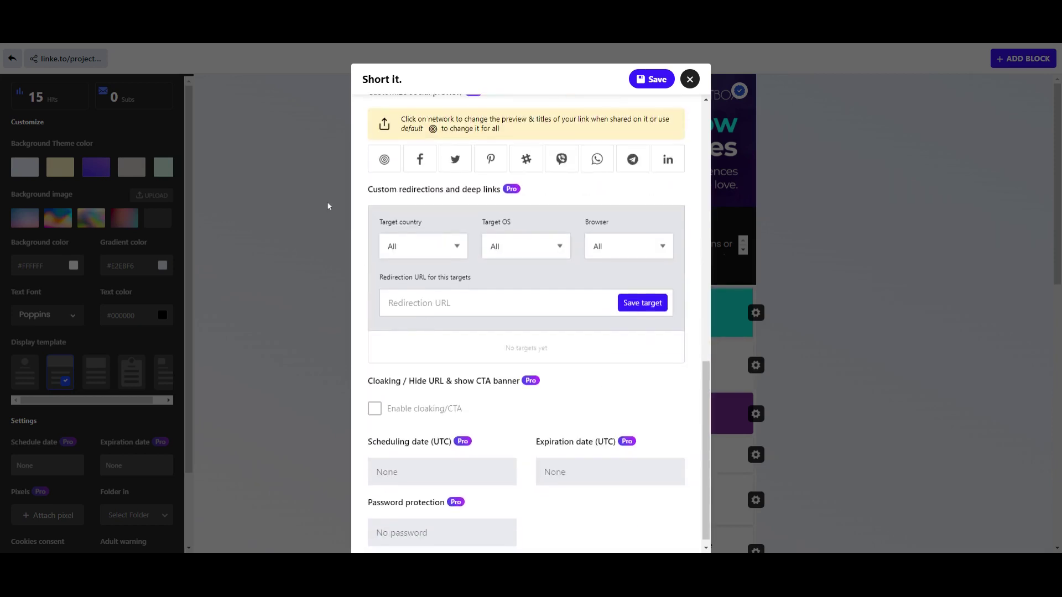
scroll(561, 358, down, 1)
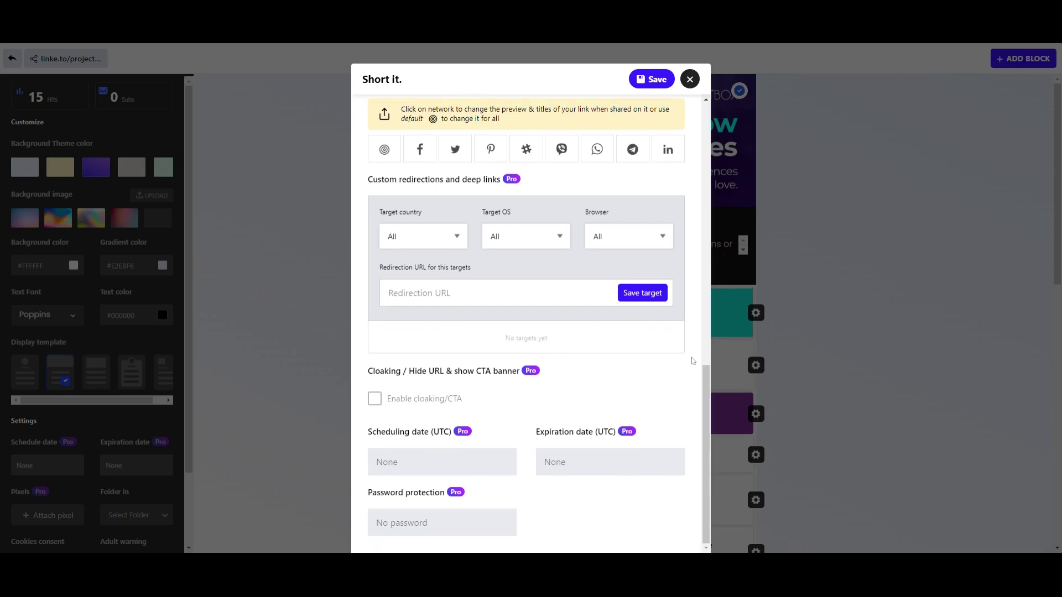
scroll(692, 361, up, 10)
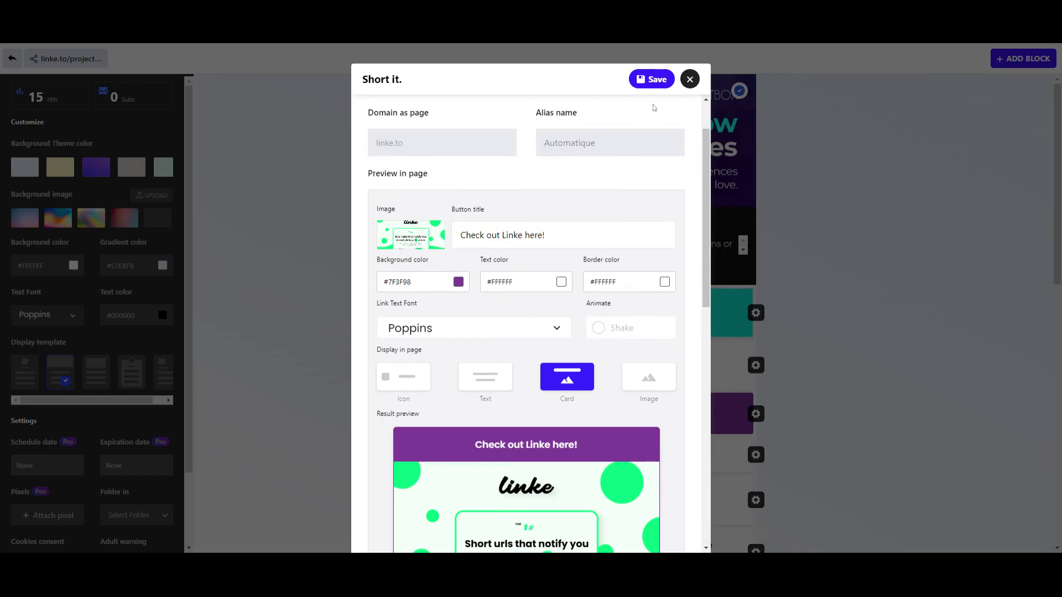
Save the Linke card and drag it up to sit just below Pro Backup
click(653, 80)
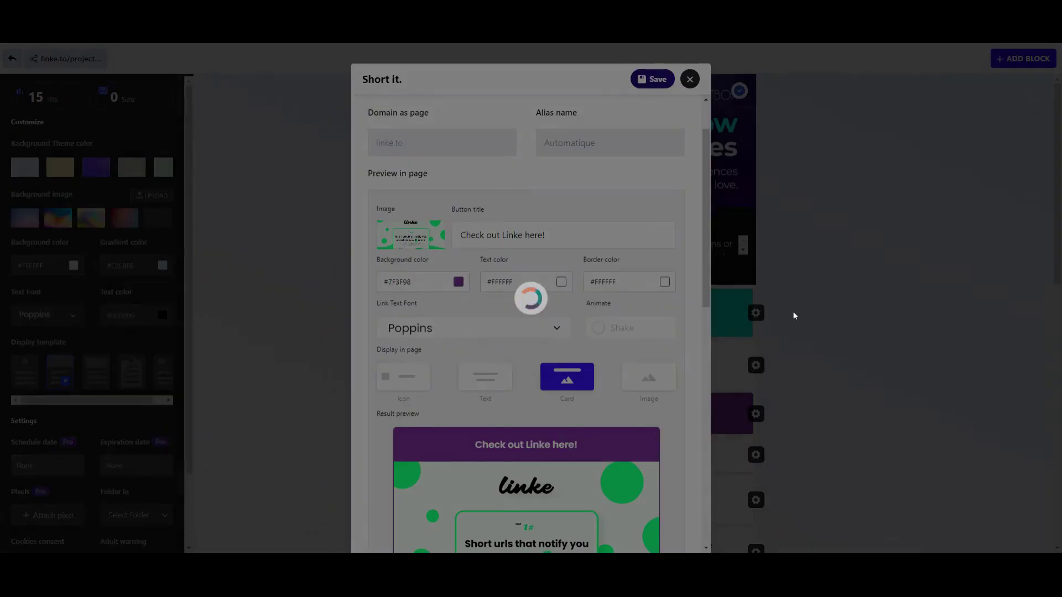
scroll(766, 368, down, 1)
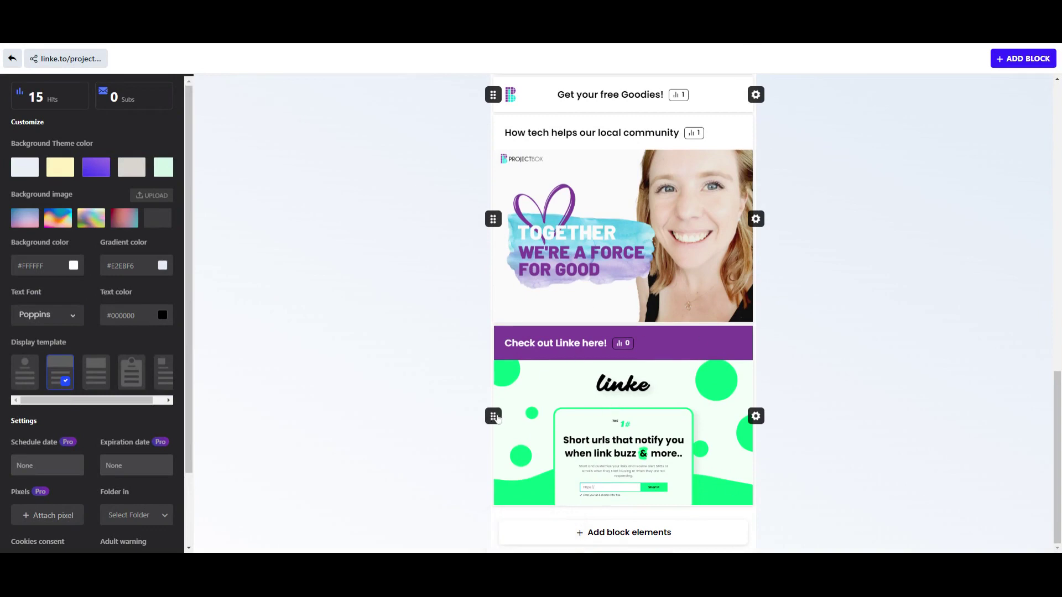
drag(493, 416, 501, 412)
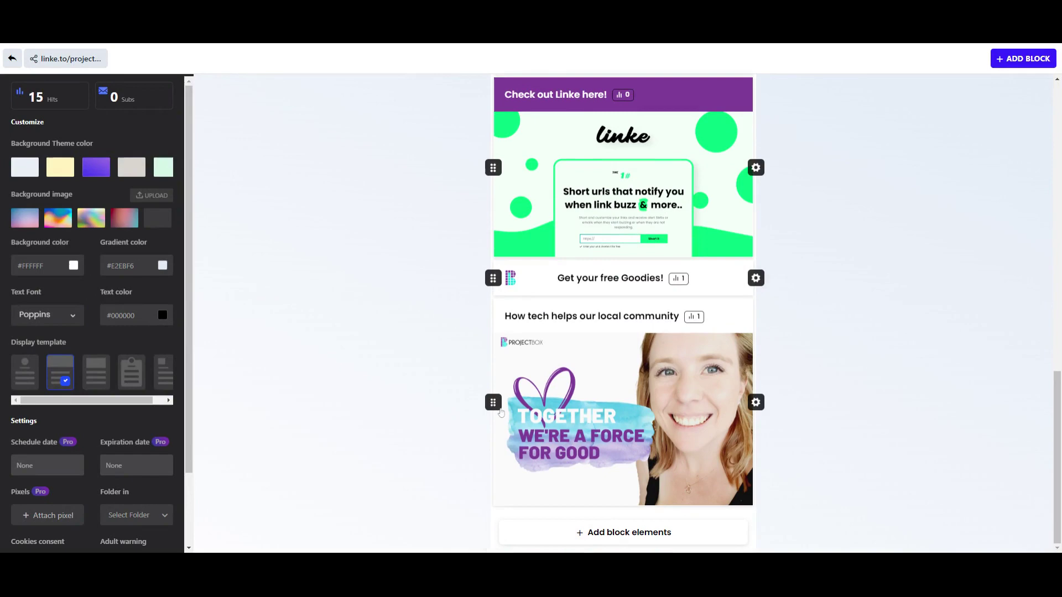
scroll(489, 393, up, 4)
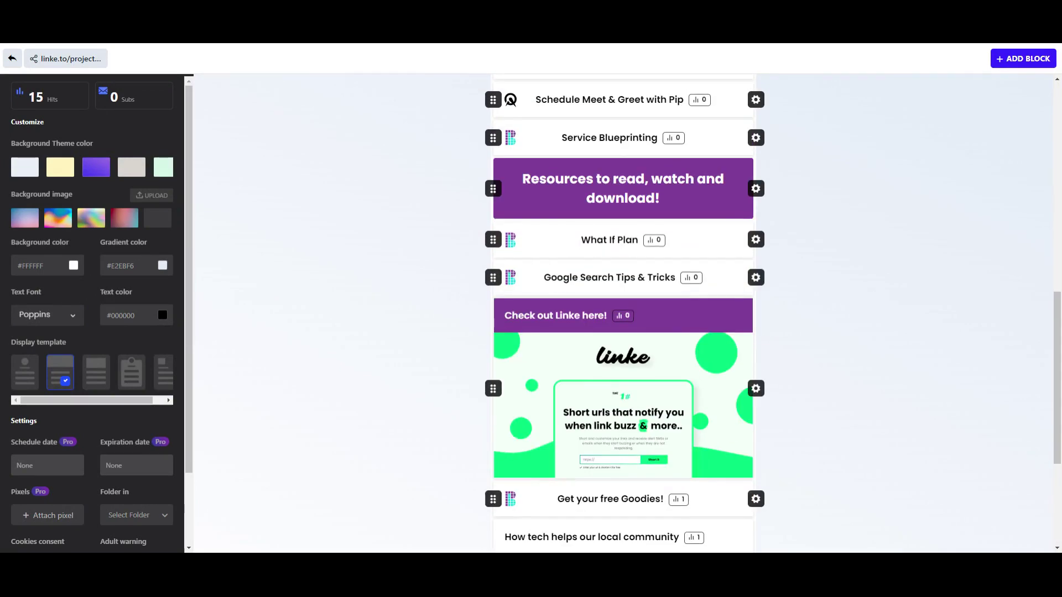
scroll(489, 391, up, 5)
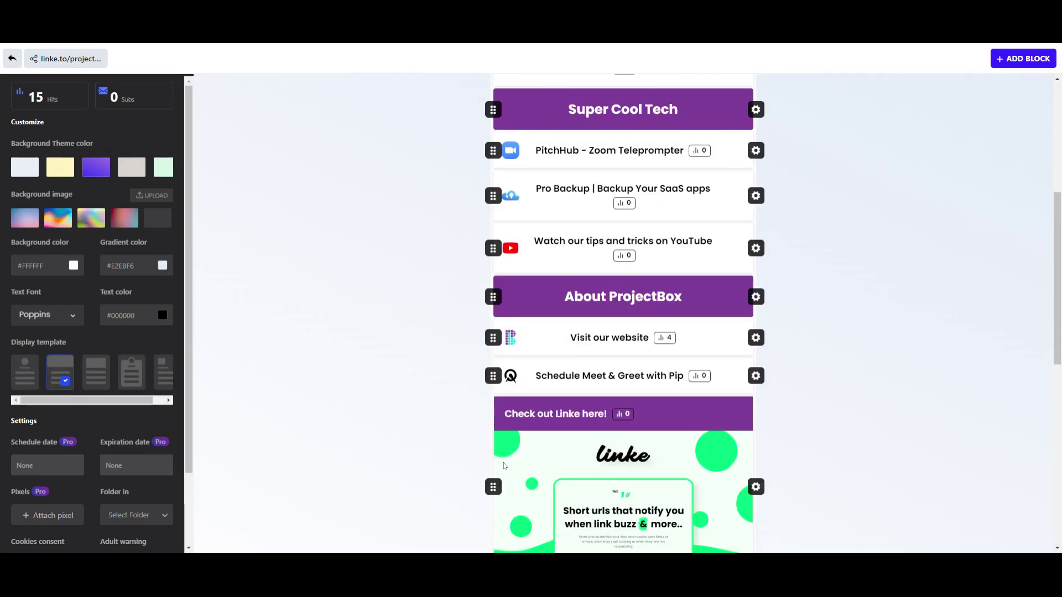
drag(490, 490, 493, 213)
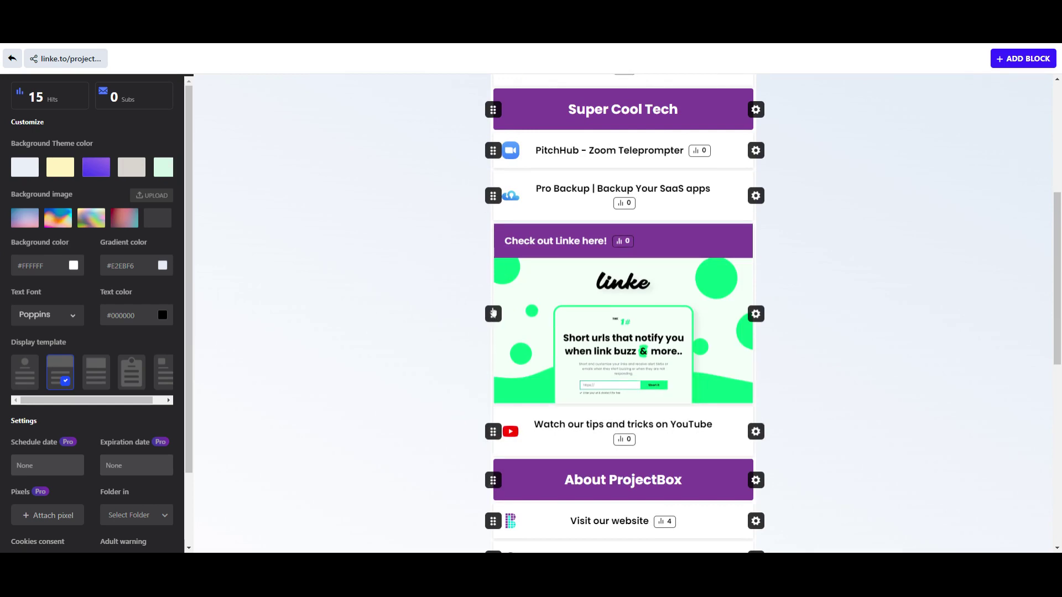
scroll(931, 294, up, 3)
scroll(929, 293, up, 2)
scroll(918, 293, down, 4)
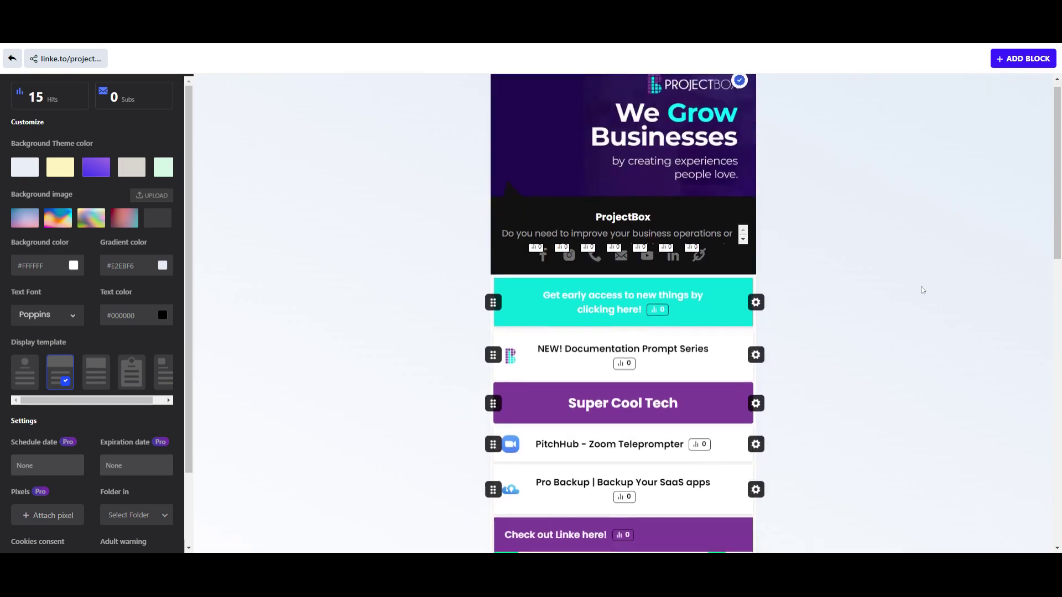
scroll(890, 298, down, 2)
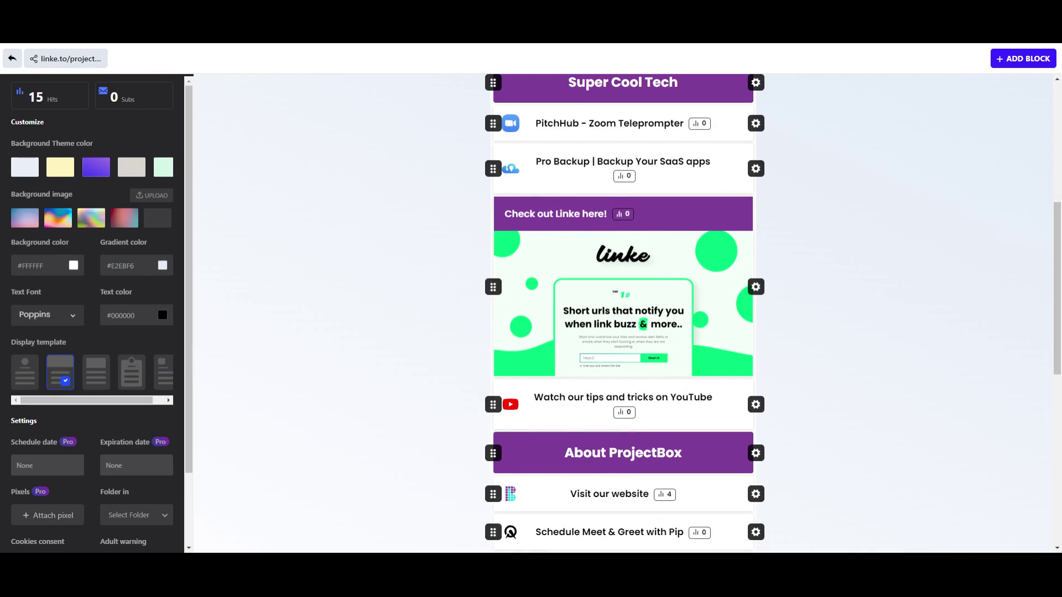
scroll(80, 142, down, 2)
scroll(94, 296, up, 2)
Remove the 'Check out Linke here!' card using its gear menu
click(756, 286)
click(701, 364)
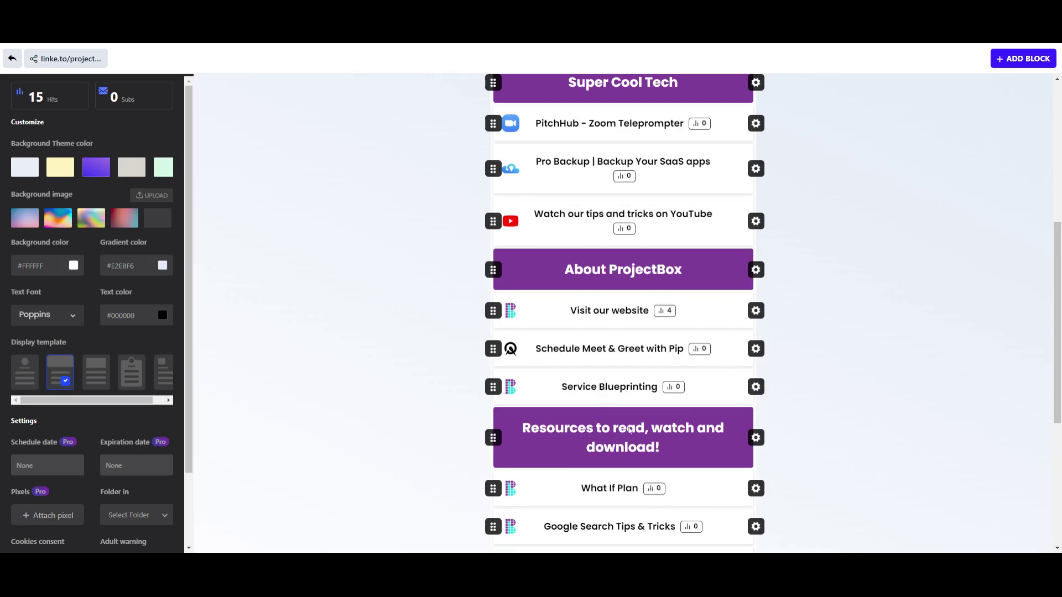